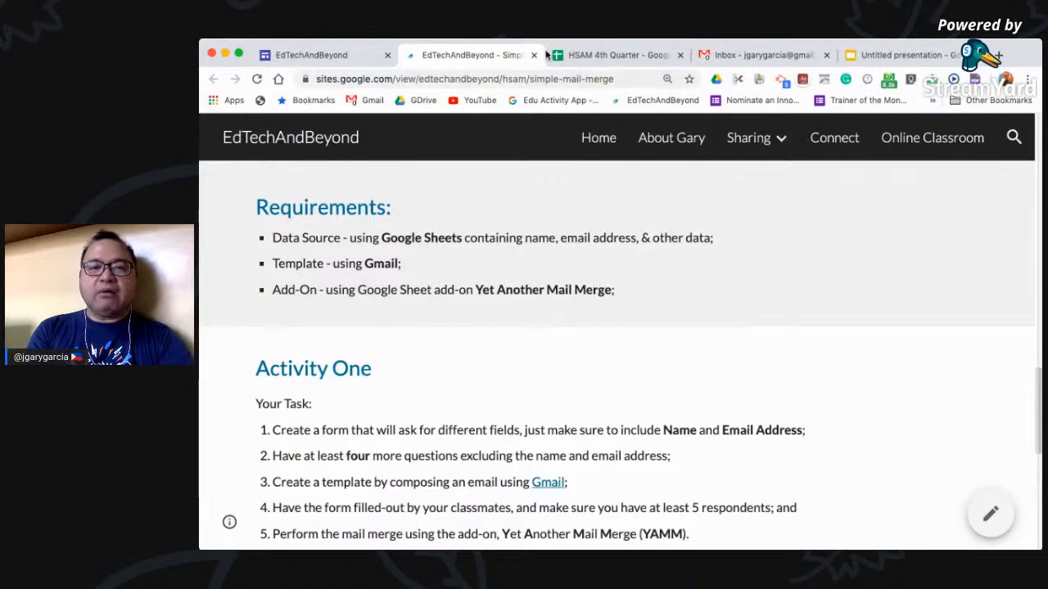
Switch to the HSAM 4th Quarter form responses spreadsheet tab
left_click(596, 52)
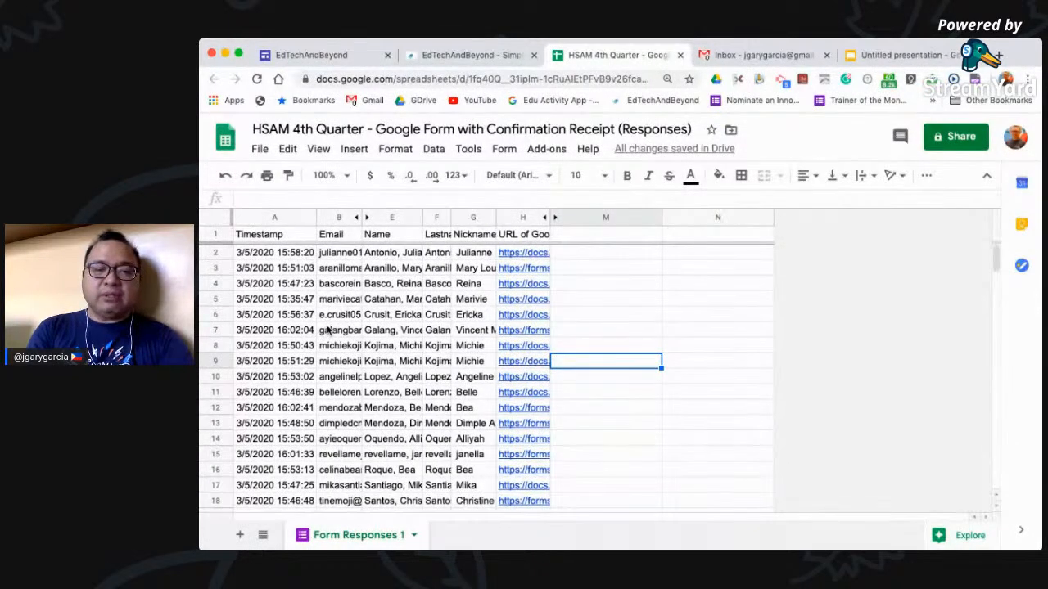
Switch to the Gmail inbox tab
left_click(734, 57)
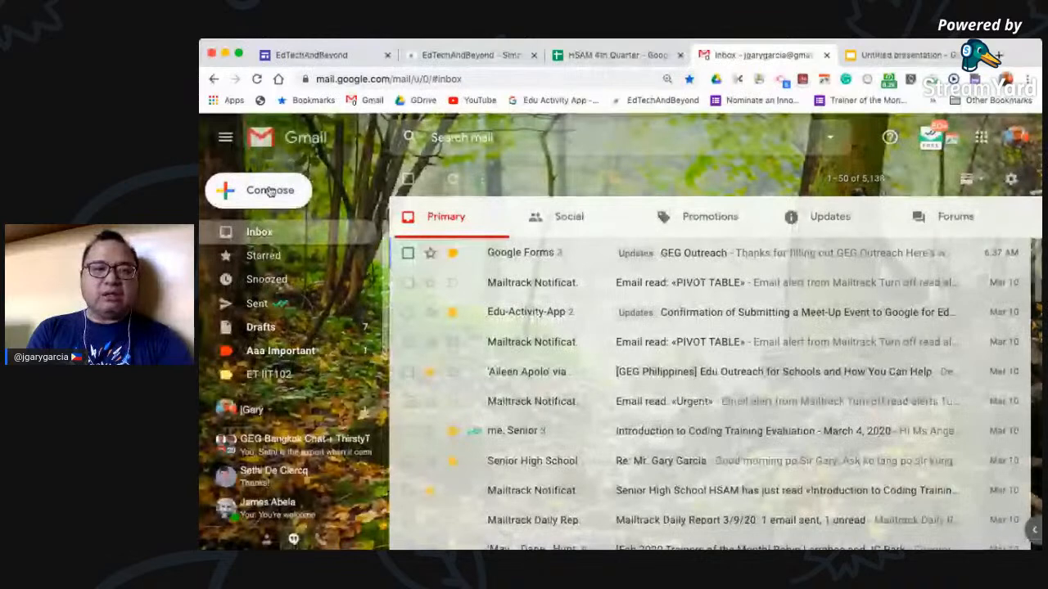
Start a new message and expand it into the full-size compose window
left_click(269, 191)
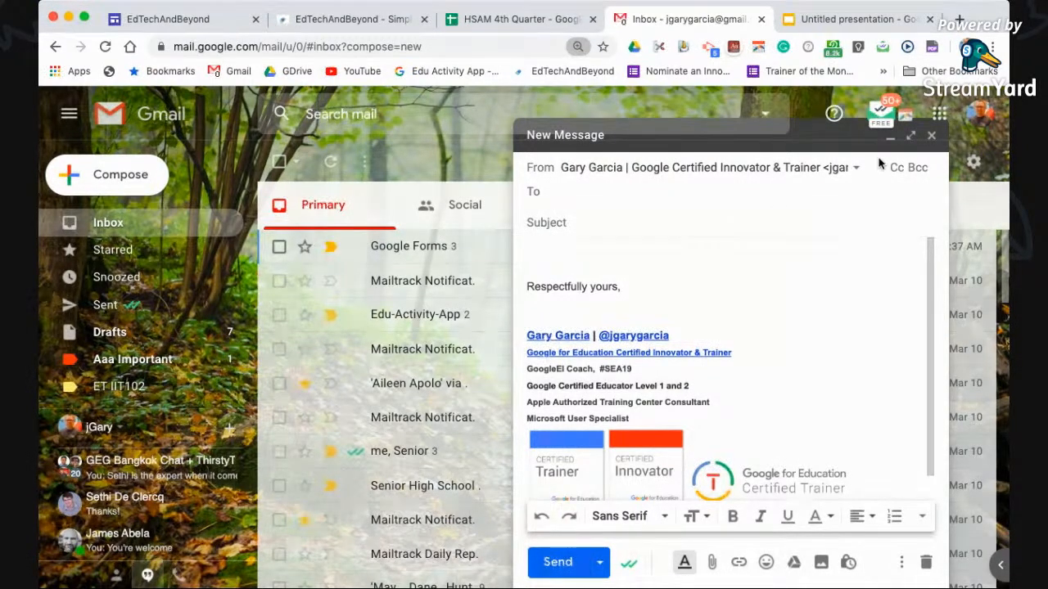
key("super+minus")
left_click(916, 153)
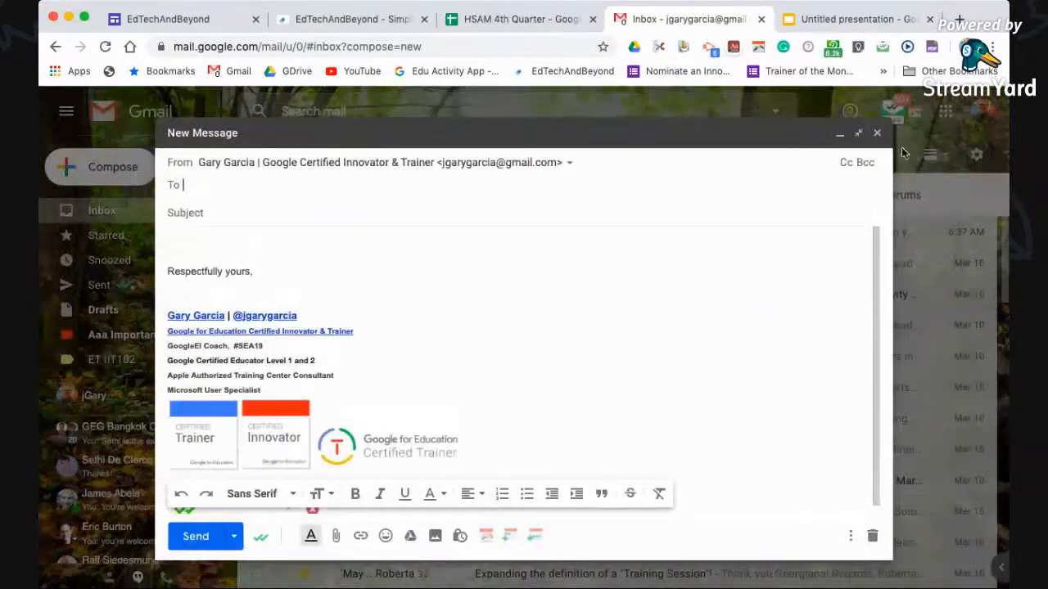
key("super+plus")
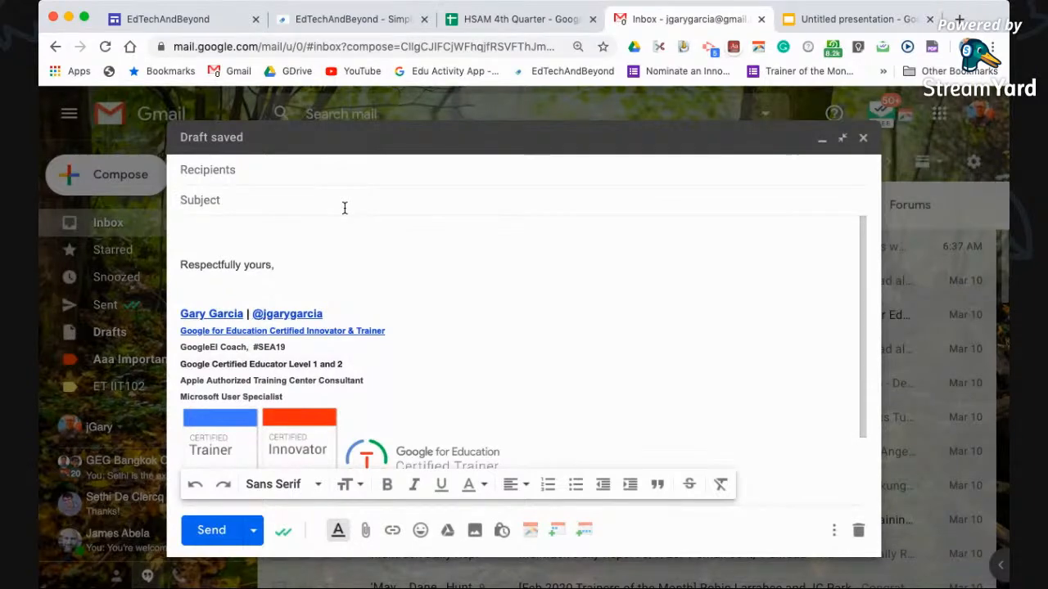
Set the subject to 'Your Google Form - <<Name>>', copying Name from the sheet's header
type("Your Google ")
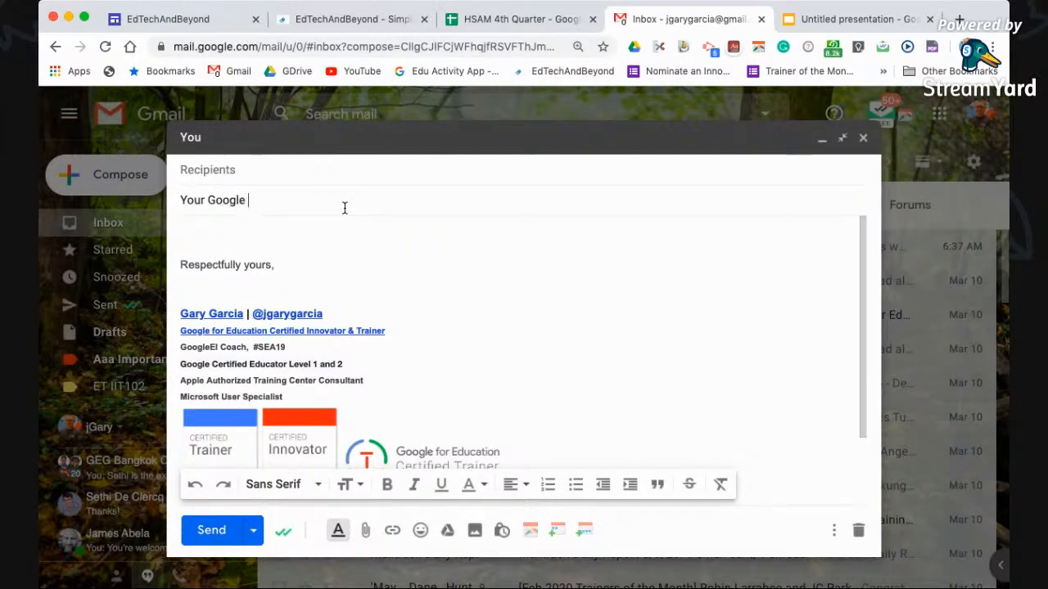
type("Form")
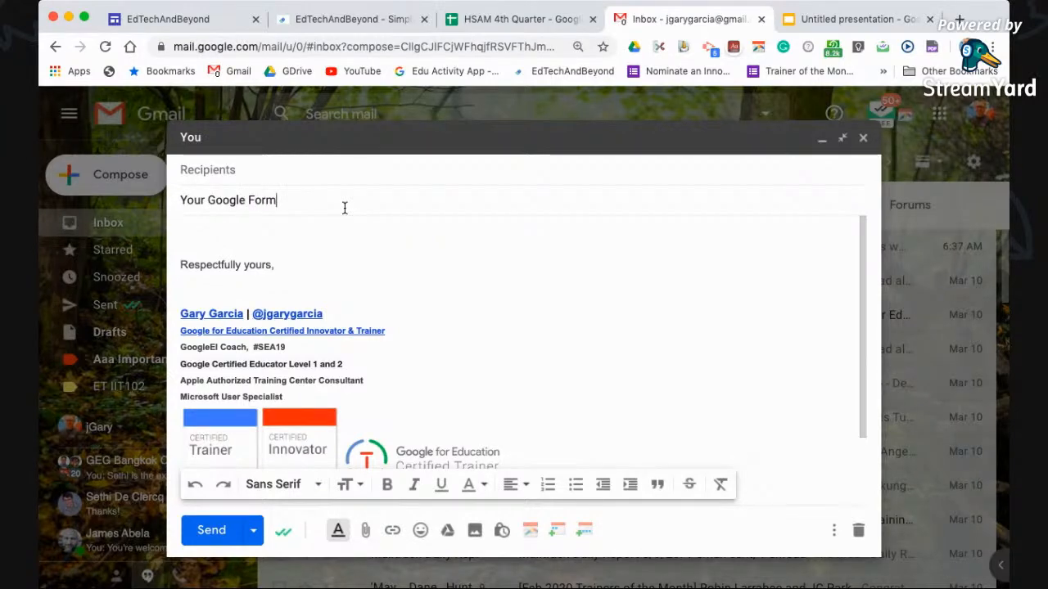
type(" -")
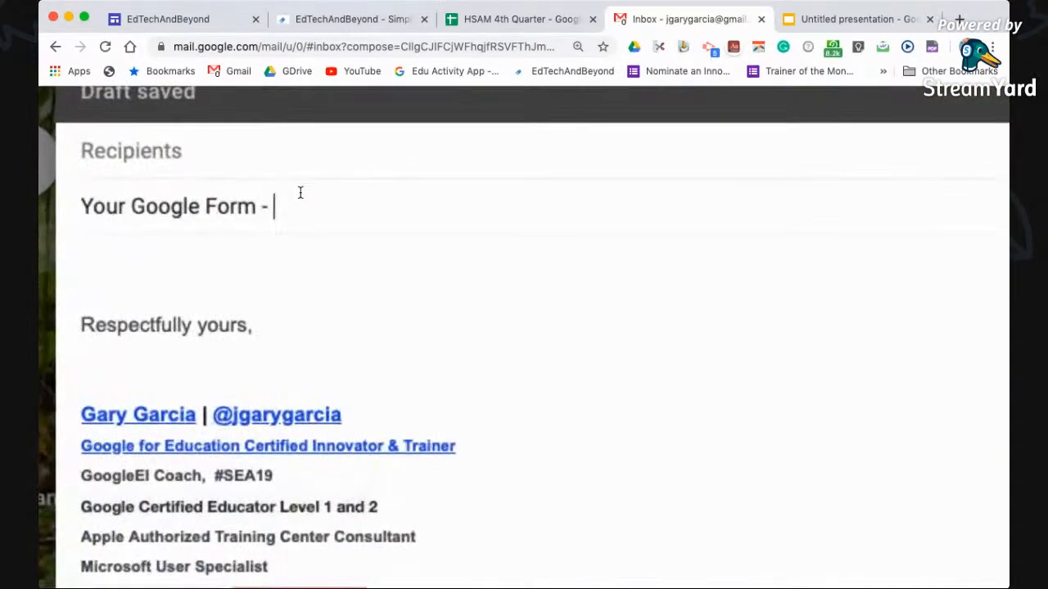
type("<<>>")
left_click(300, 193)
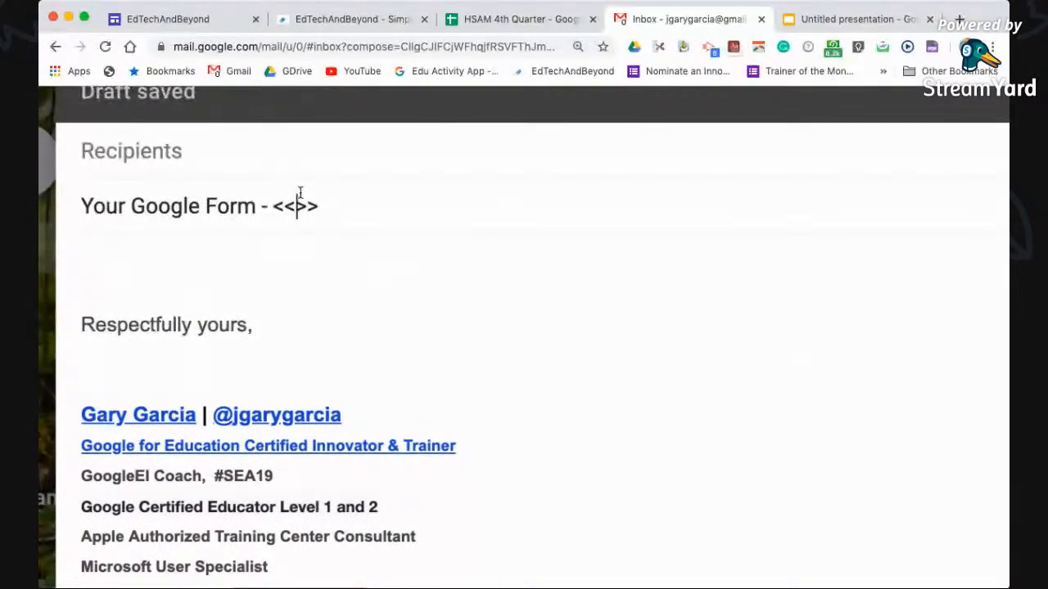
key("ctrl+shift+Tab")
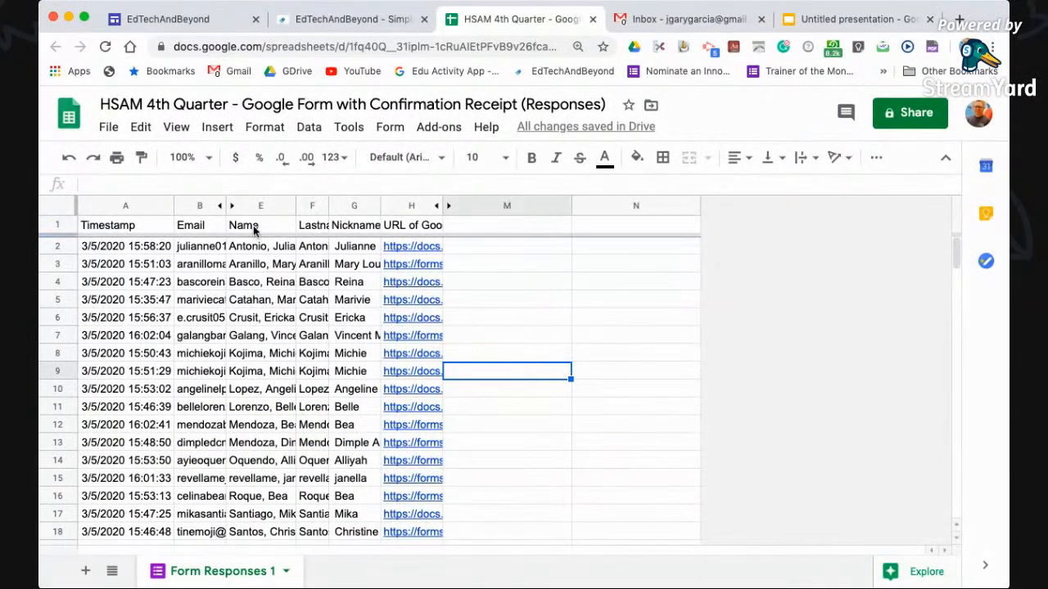
left_click(255, 229)
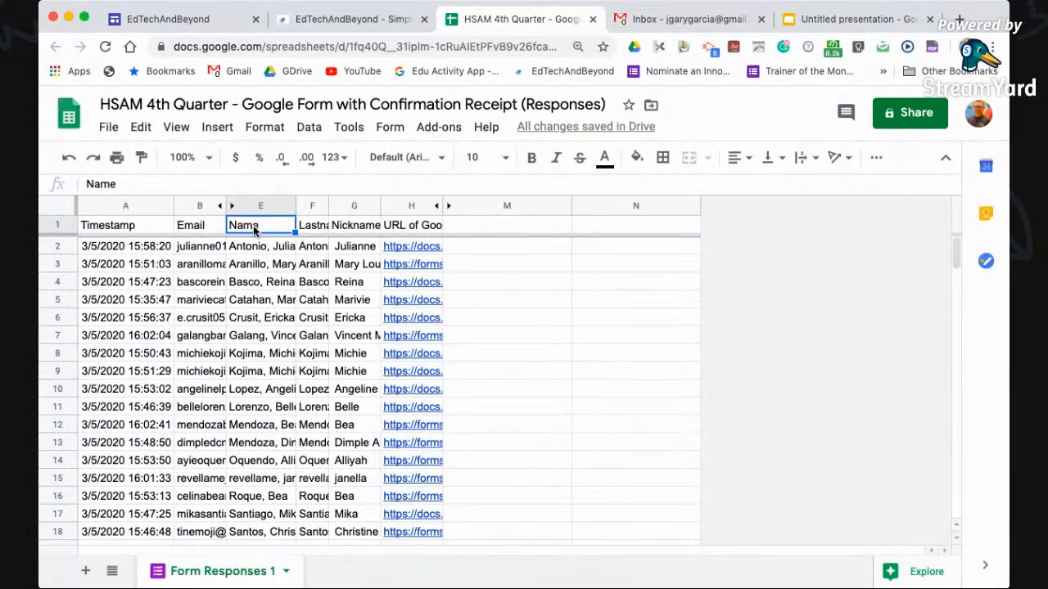
key("ctrl+c")
left_click(655, 19)
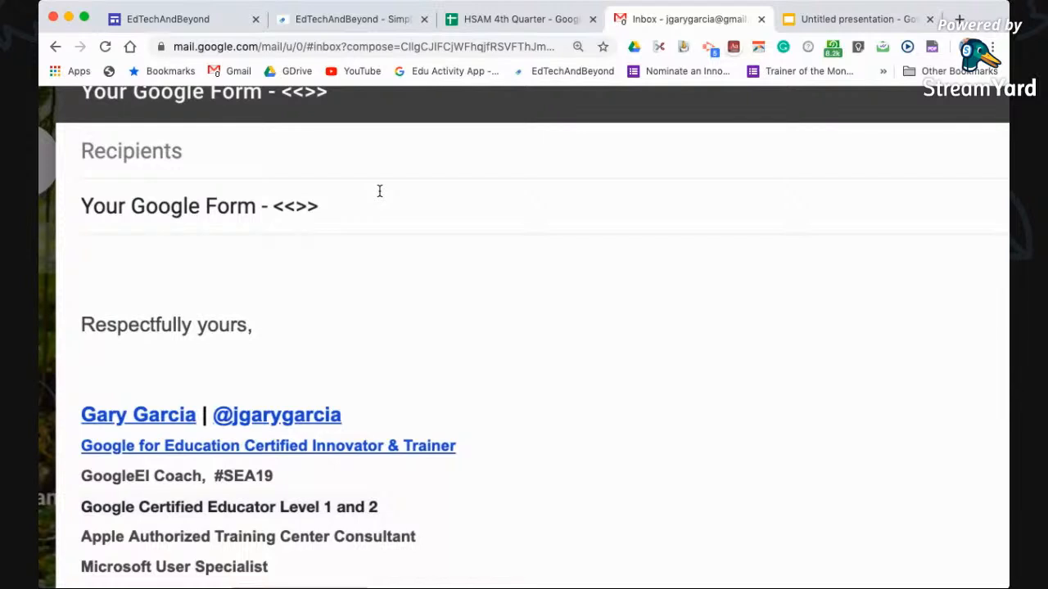
key("super+v")
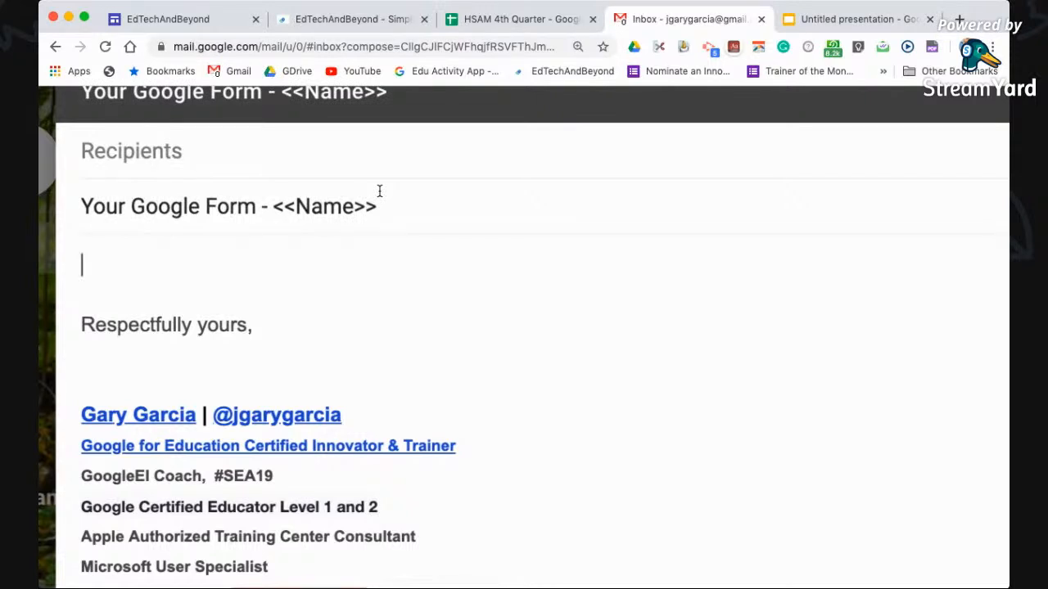
Write the greeting 'Hello <<Nickname>>,' using the sheet's Nickname header
type("Hi ")
type("ello ")
type("<<>>,")
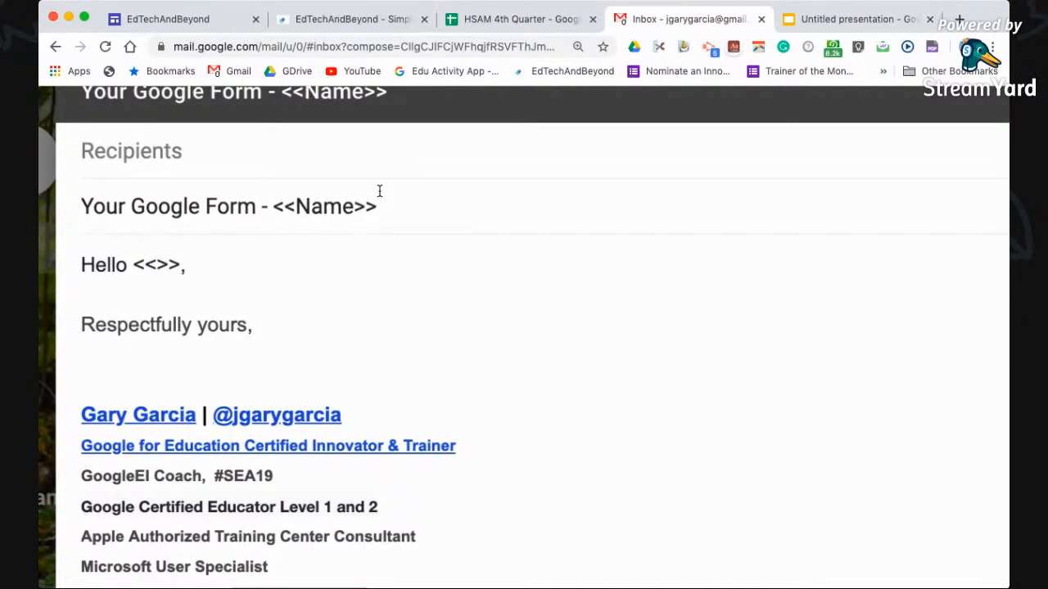
left_click(559, 18)
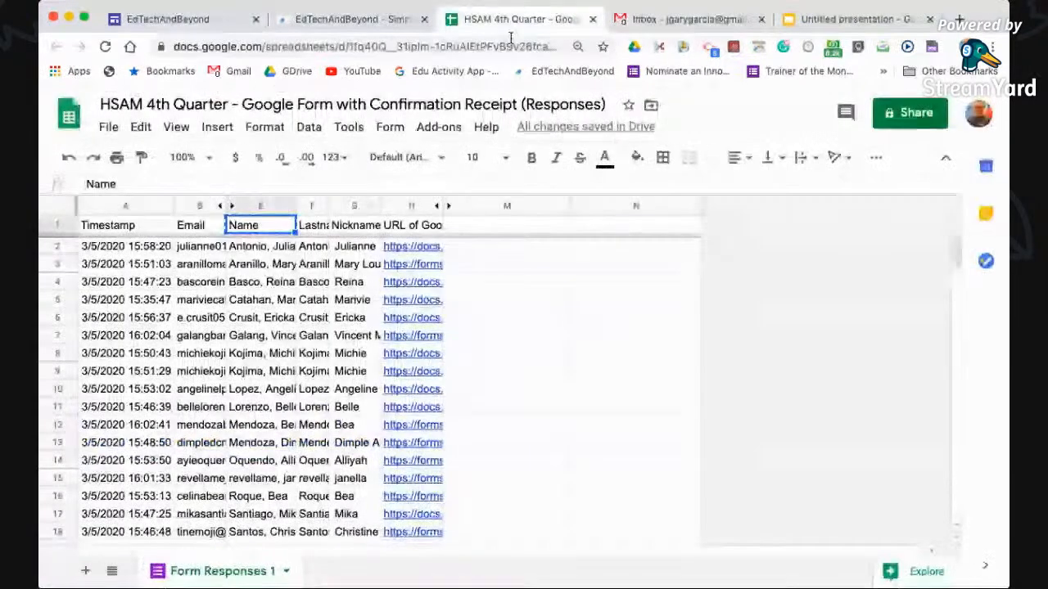
left_click(352, 226)
key("super+c")
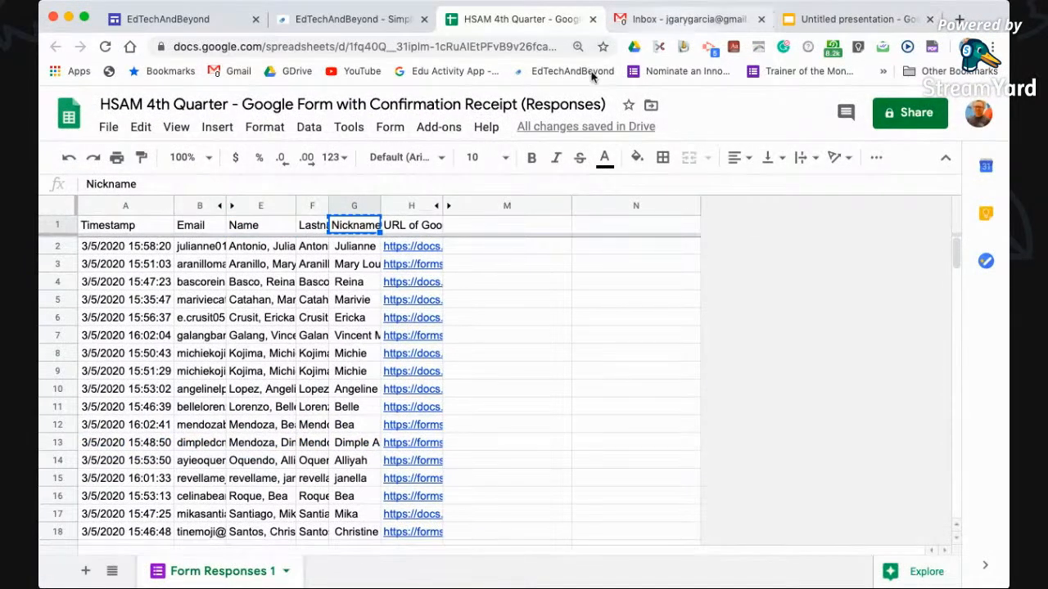
left_click(678, 24)
key("Left")
key("Left")
key("Left")
key("Left")
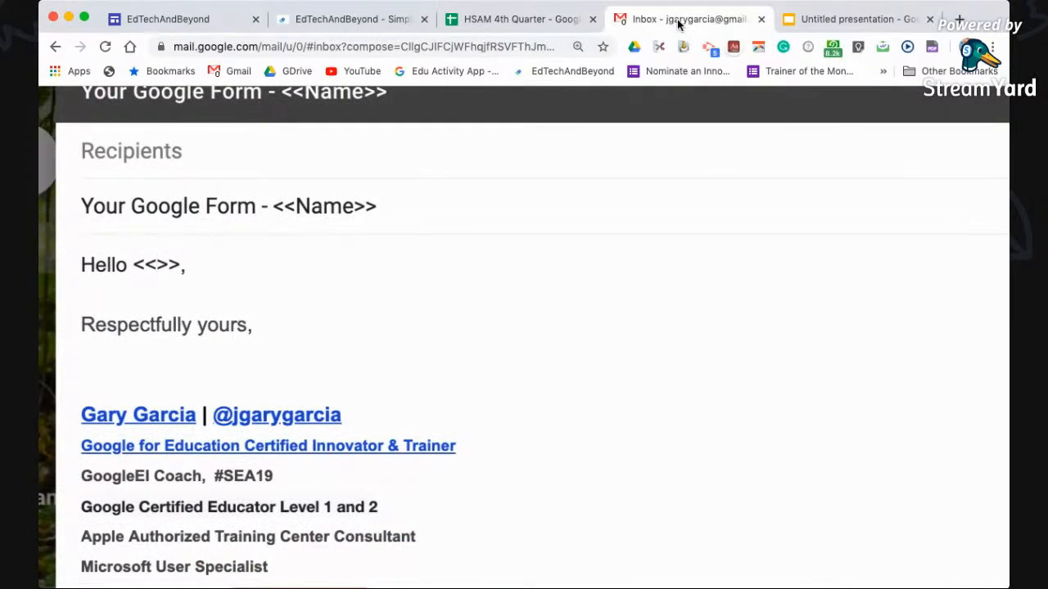
key("super+v")
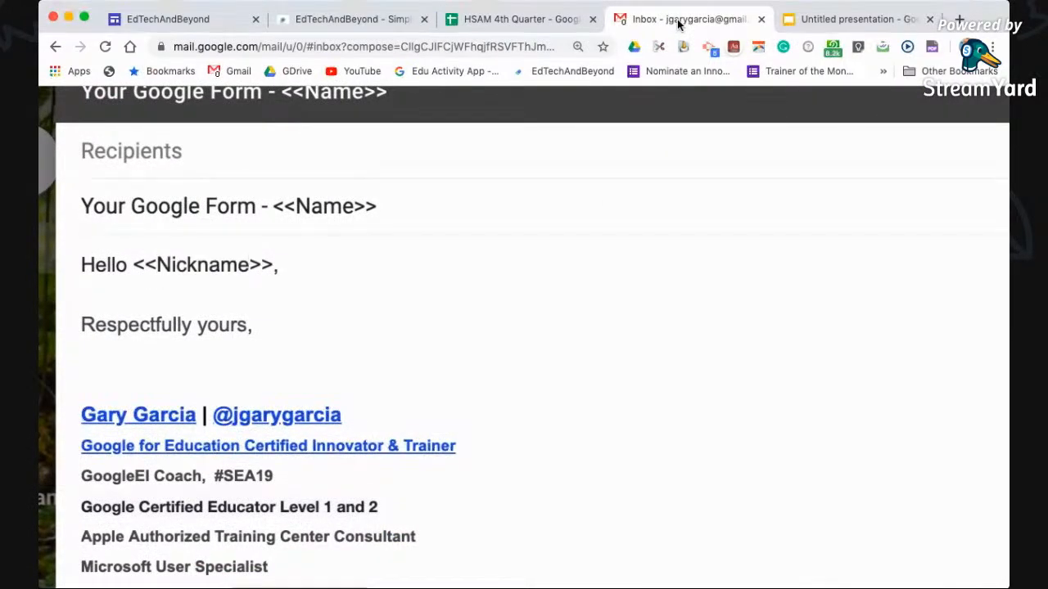
key("End")
key("Return")
key("Return")
Add 'You have successfully submitted your Google Form URL last <<Timestamp>>' using the Timestamp header
type("You have succ")
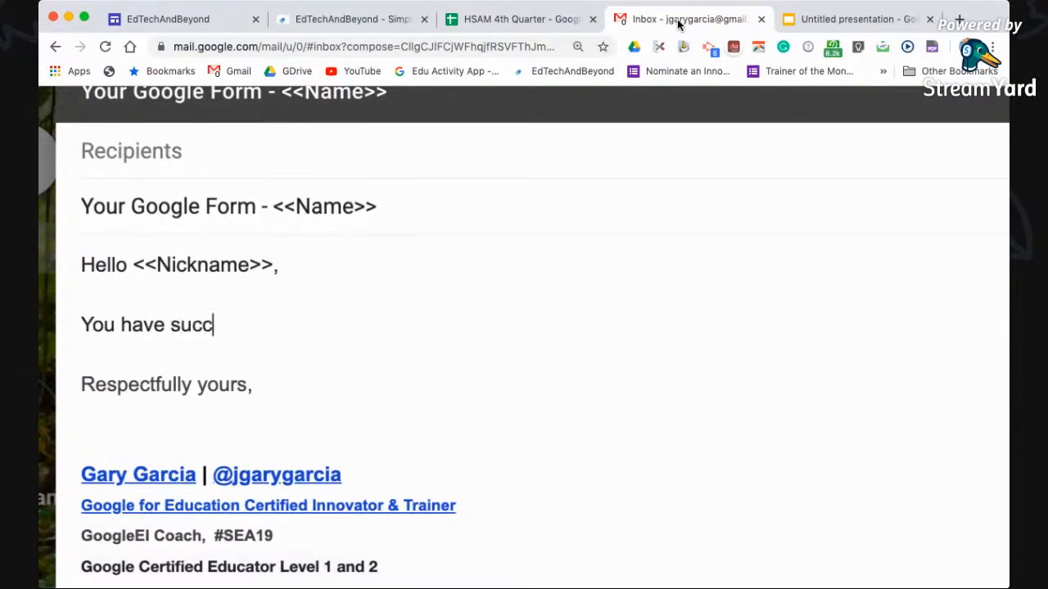
type("cessfully sbu")
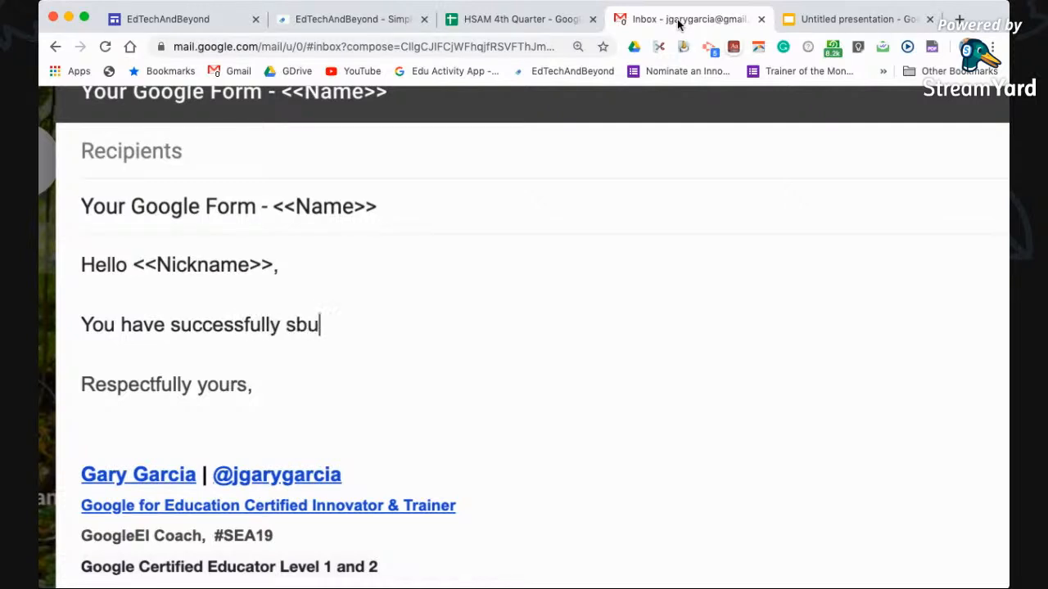
key("BackSpace")
key("BackSpace")
type("ubmitted your ")
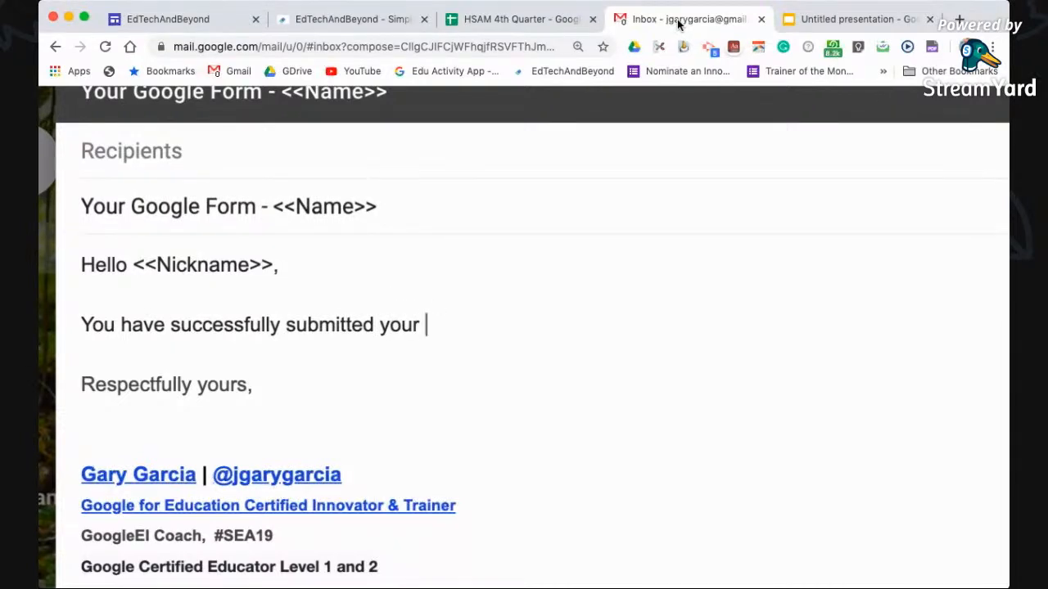
type("Google ")
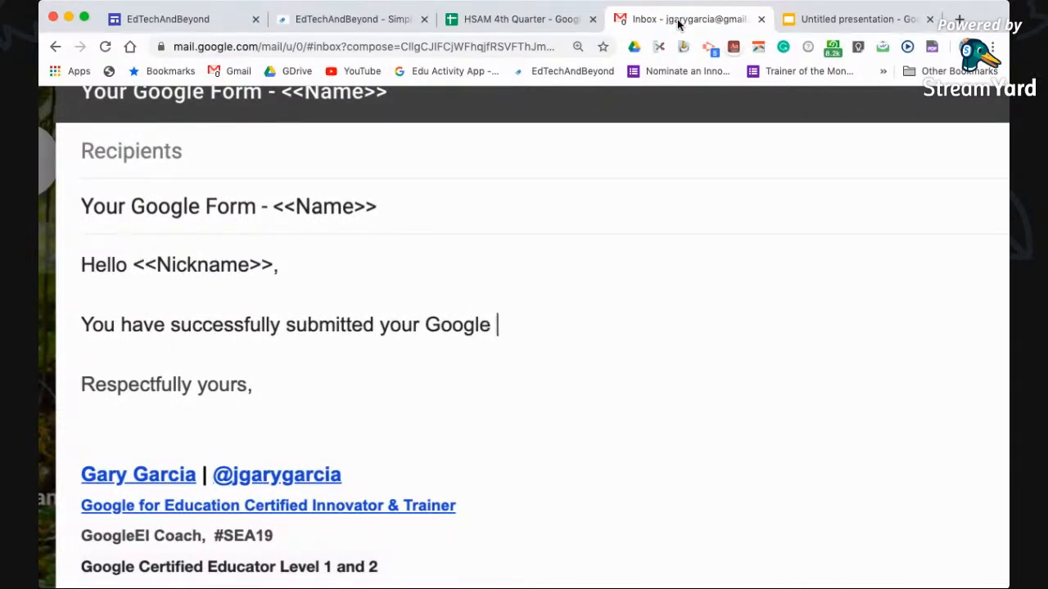
type("Form URL ")
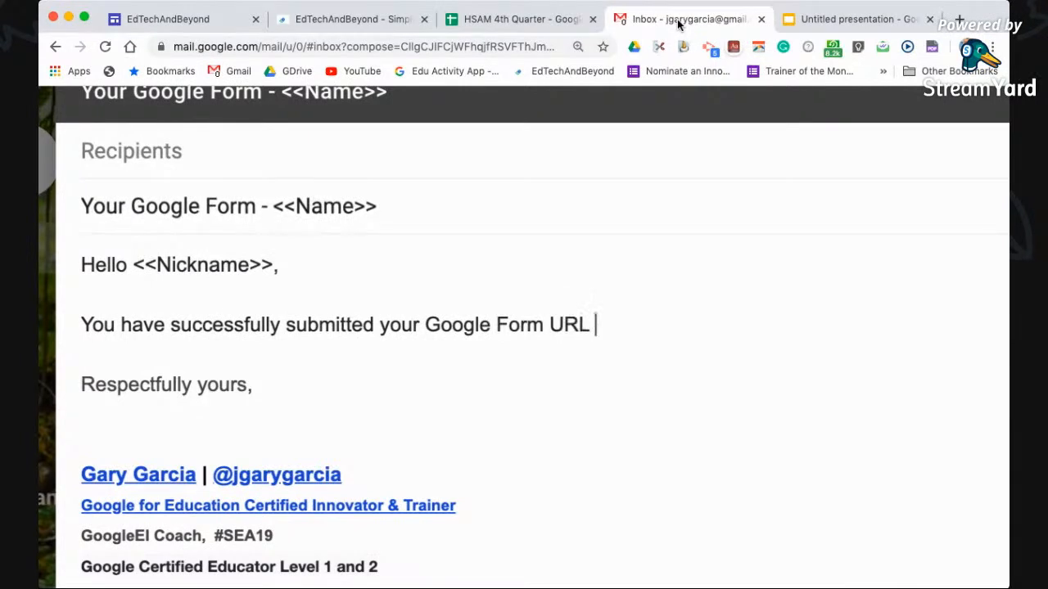
type("last <<>>")
key("Left")
key("Left")
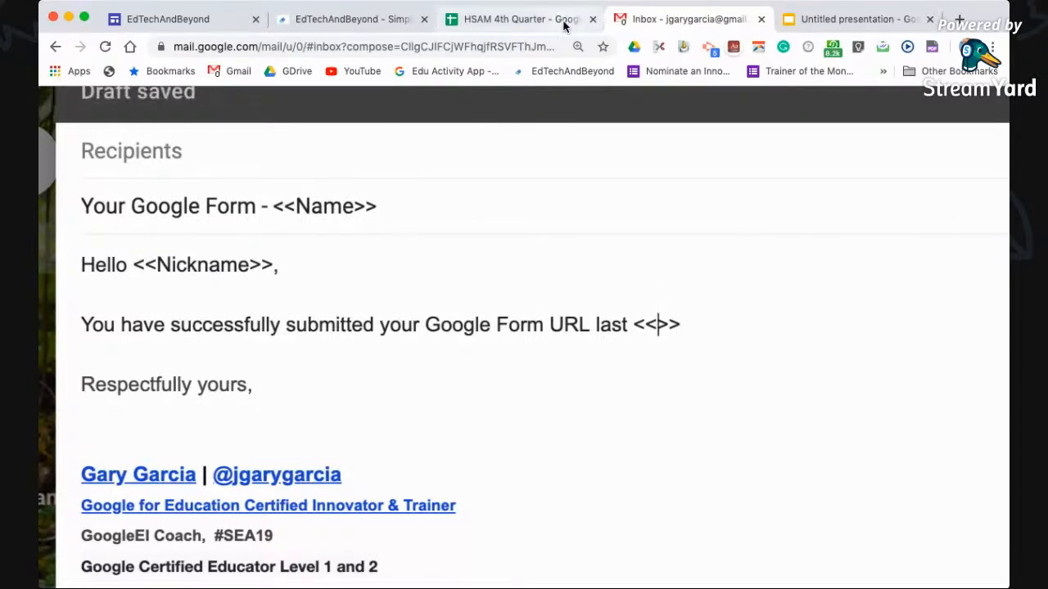
left_click(524, 18)
key("ctrl+c")
left_click(106, 233)
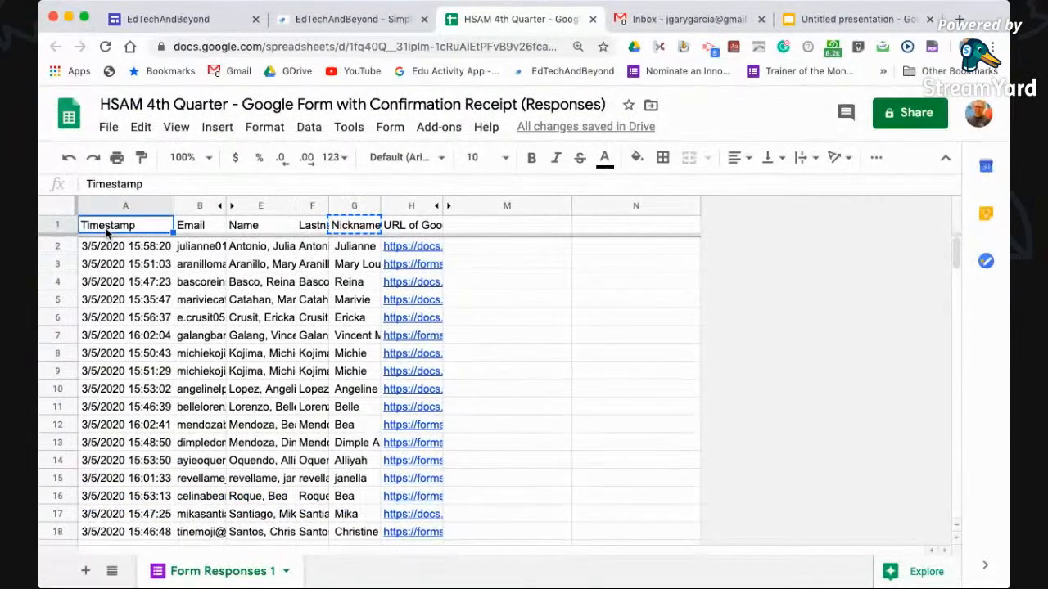
key("super+c")
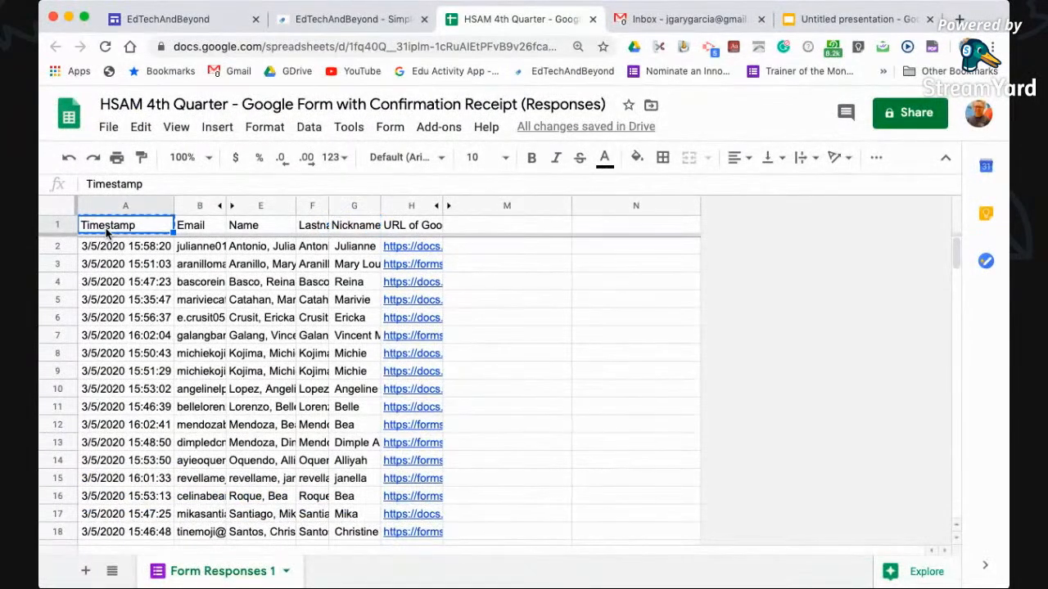
left_click(629, 22)
key("super+v")
key("Right")
key("Right")
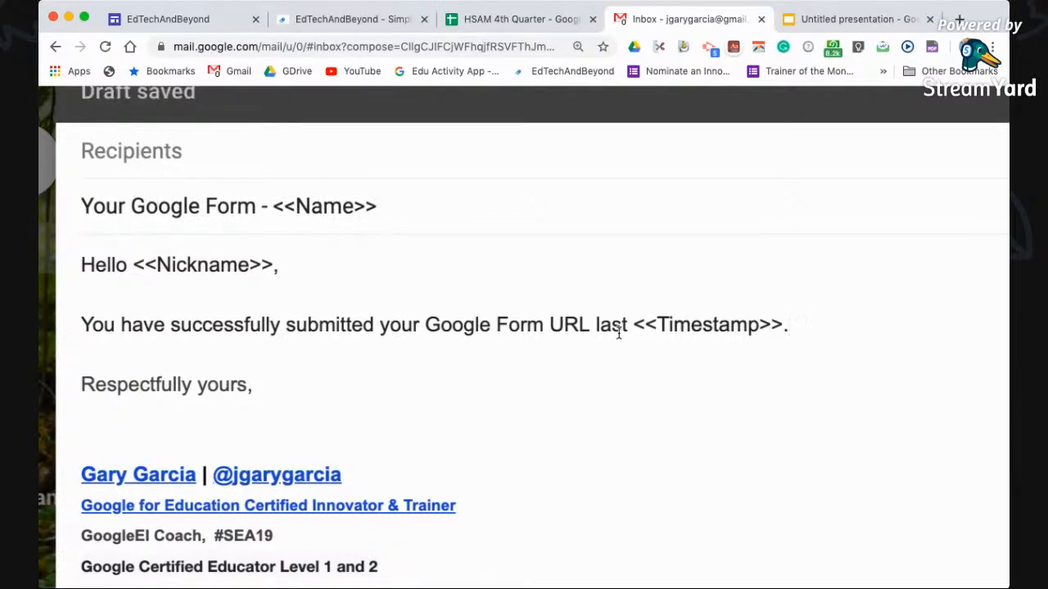
Add the line 'Please make sure to work on the Google Form wherein, you need to do the following:'
key("Return")
key("Return")
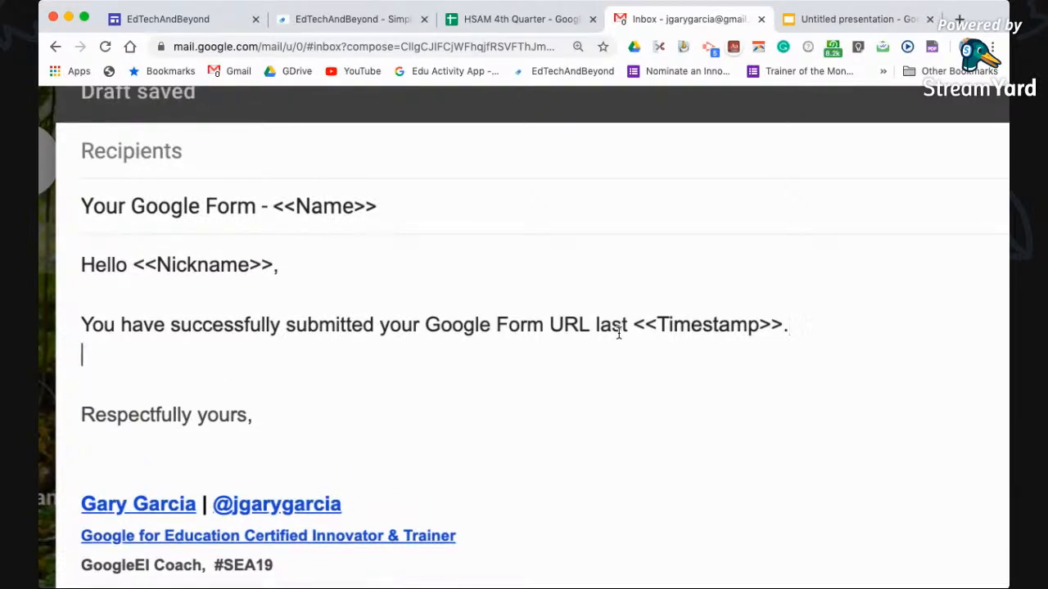
type("Please ")
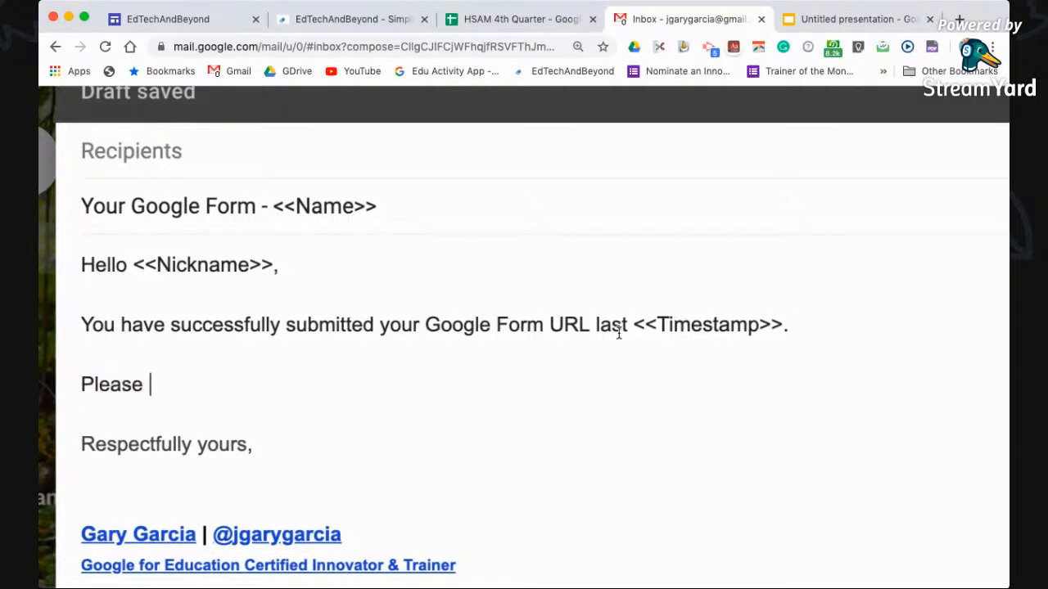
type("make sure to work ")
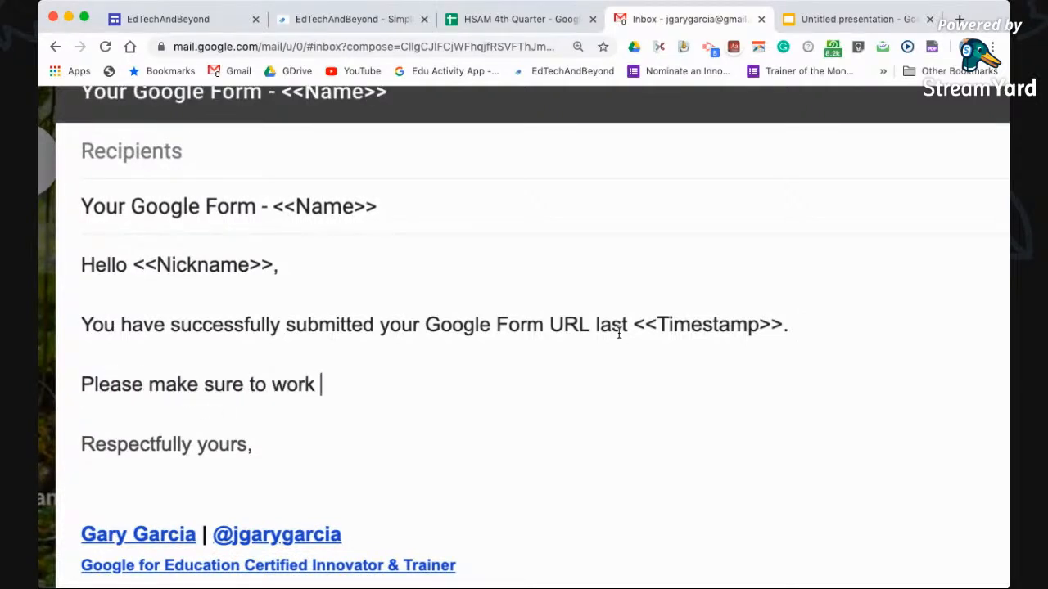
type("on the goo")
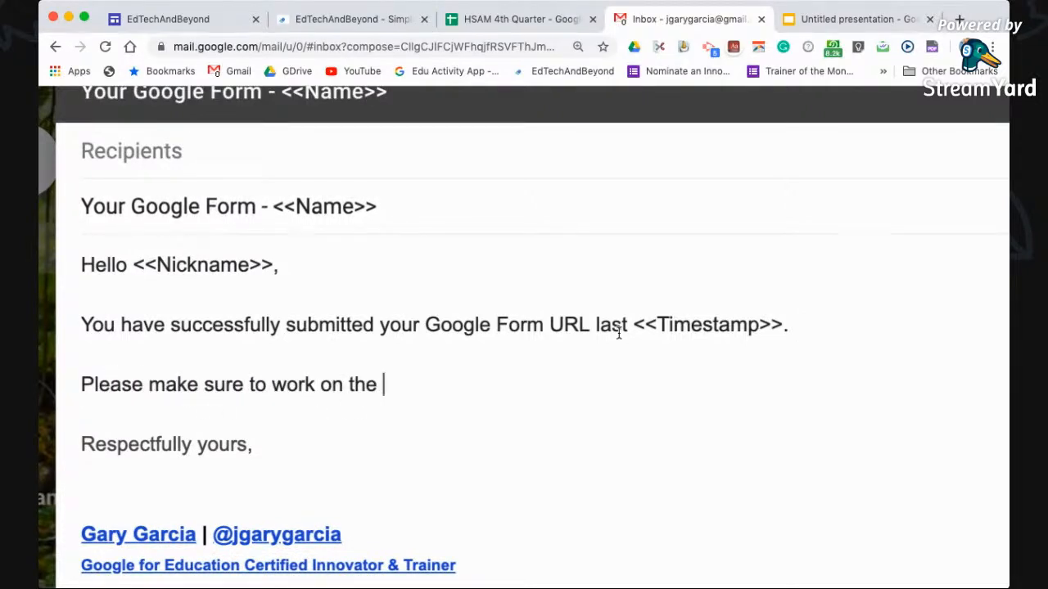
key("BackSpace")
key("BackSpace")
key("BackSpace")
type("google Form")
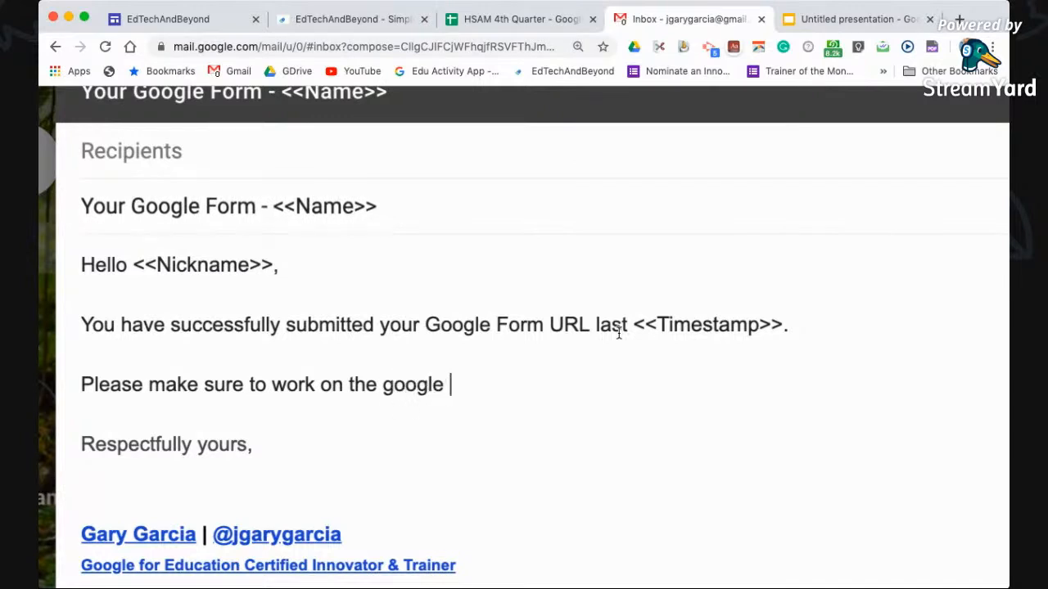
key("alt+Left")
key("alt+Left")
key("shift+Right")
type("G")
key("super+Right")
type("wherein")
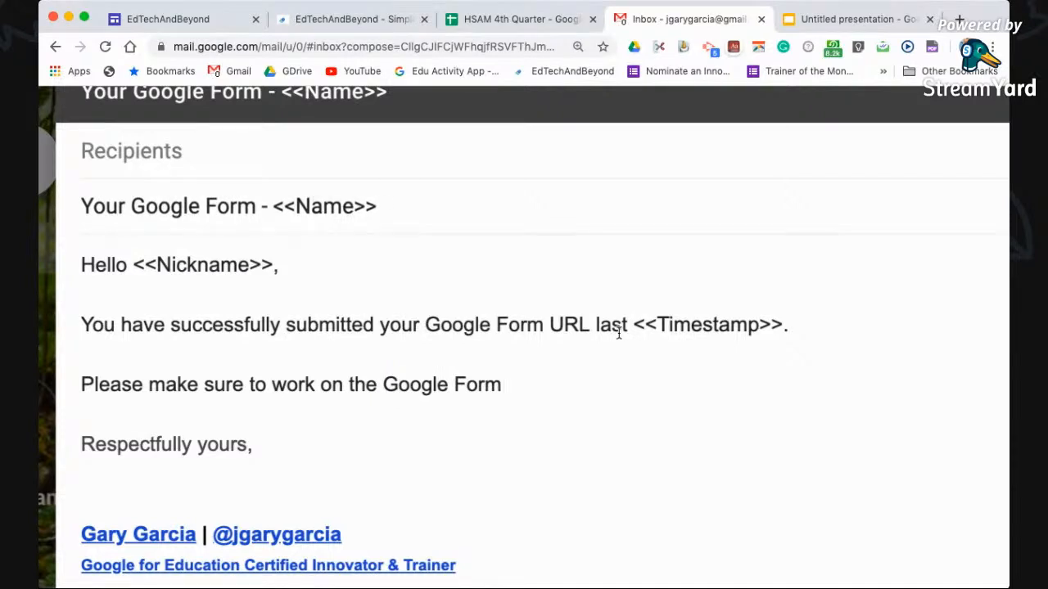
type(", ")
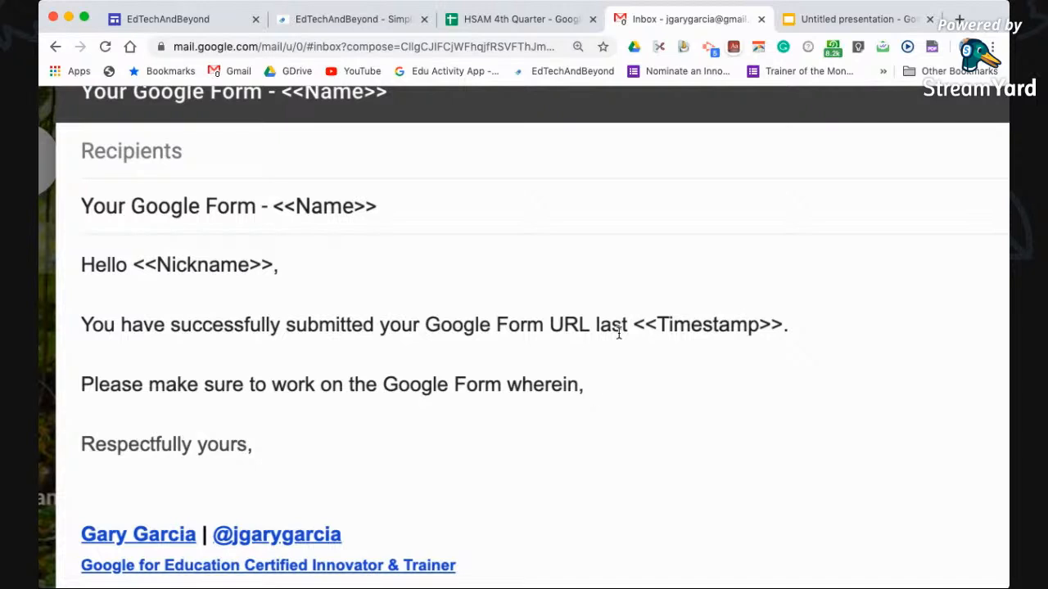
type("you")
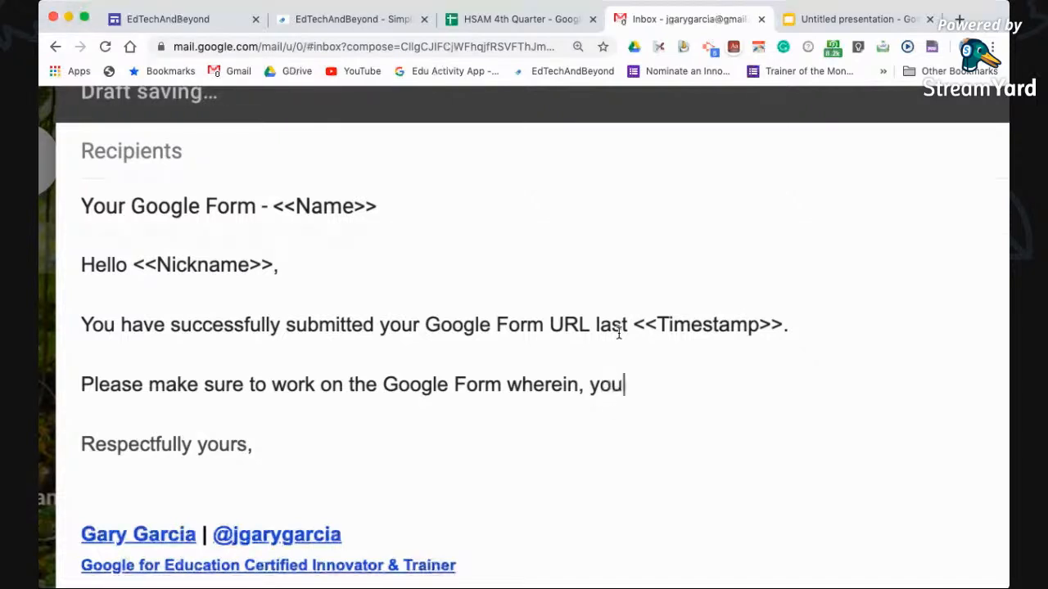
type(" need to do ")
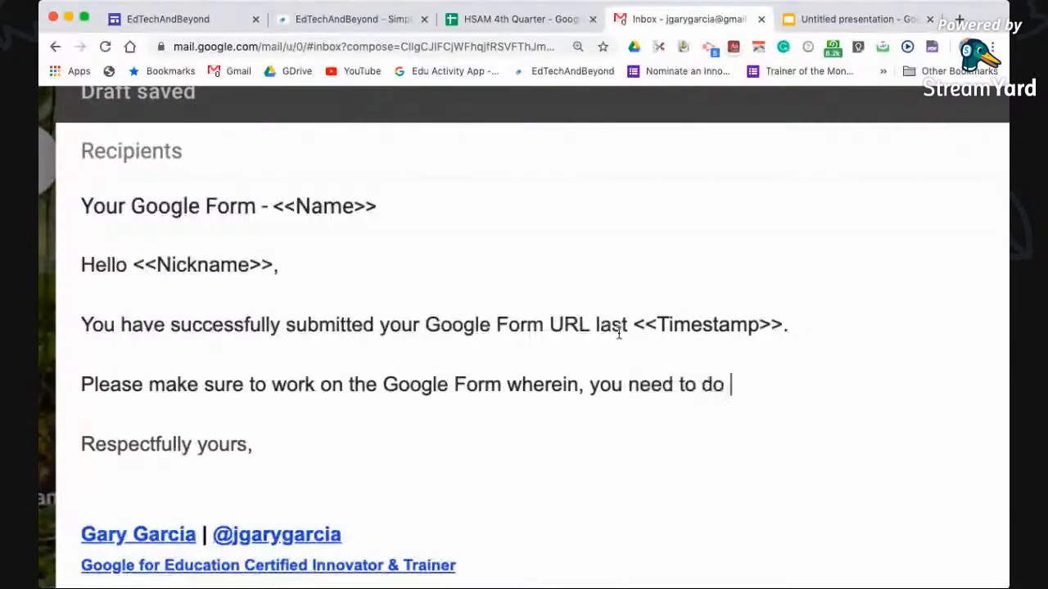
type("the following:")
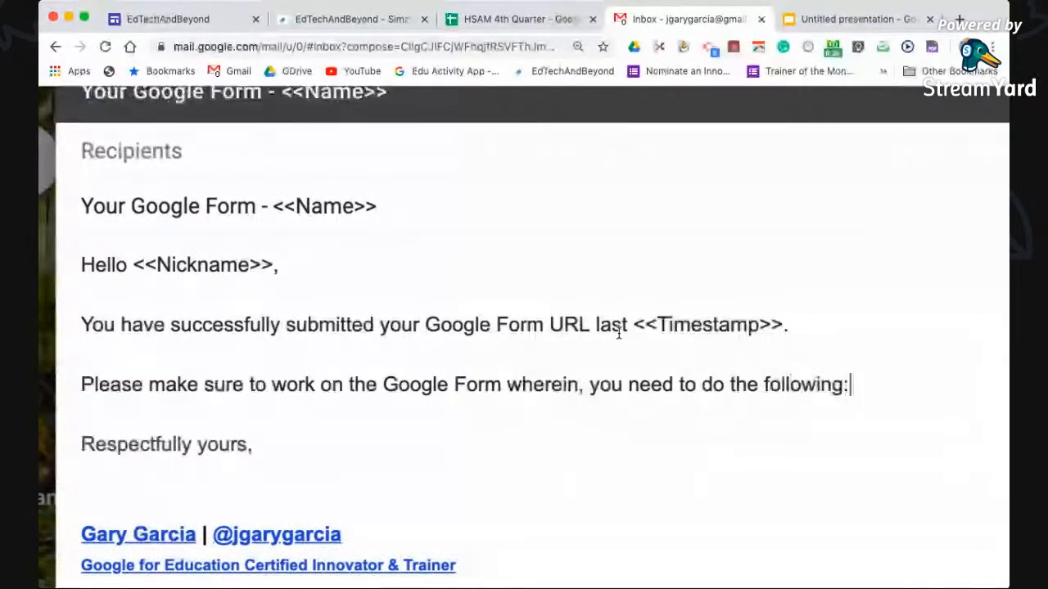
key("Return")
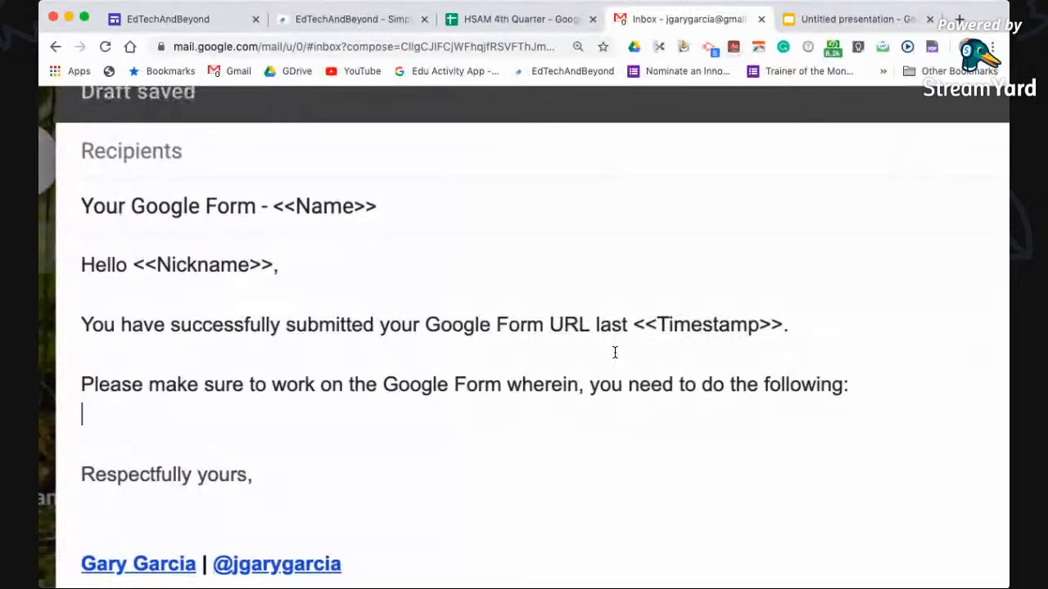
Add a bullet about setting up the Google Sheet with the Autocrat add-on for confirmation emails
type("S")
key("BackSpace")
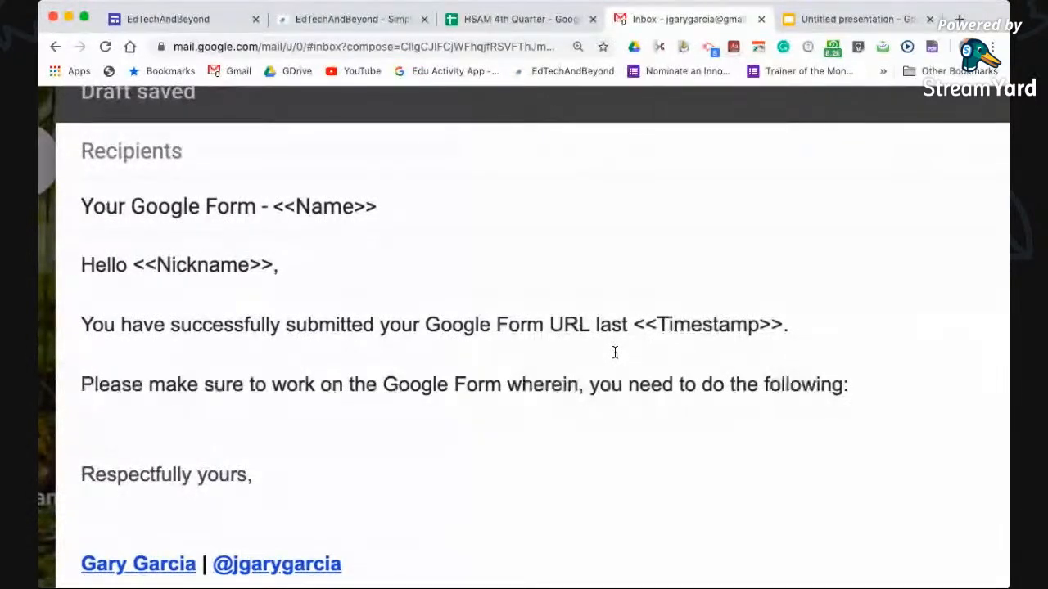
key("super+shift+8")
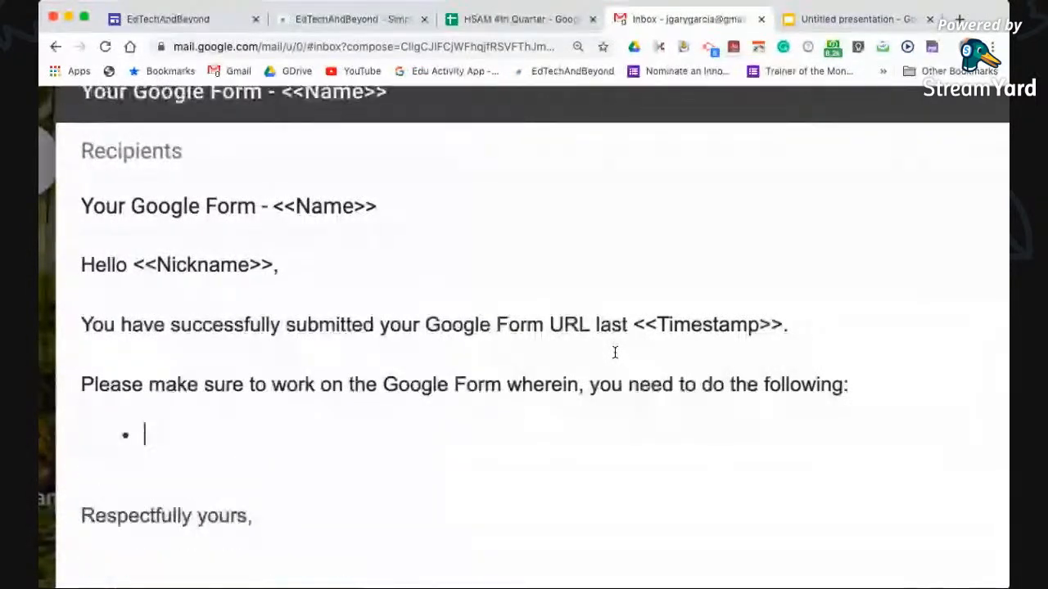
type("Set up ")
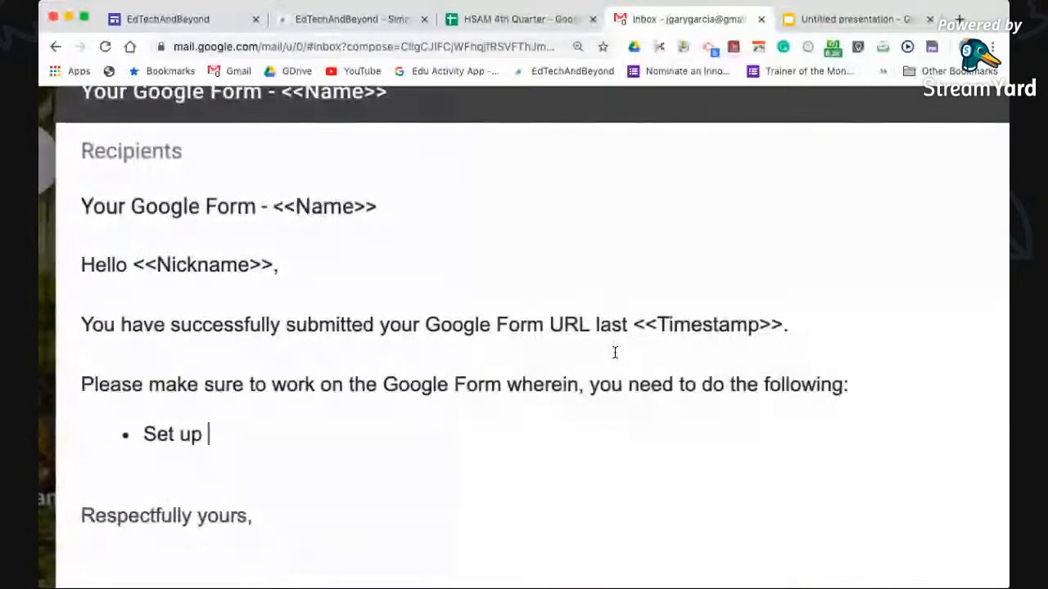
type("the the Google ")
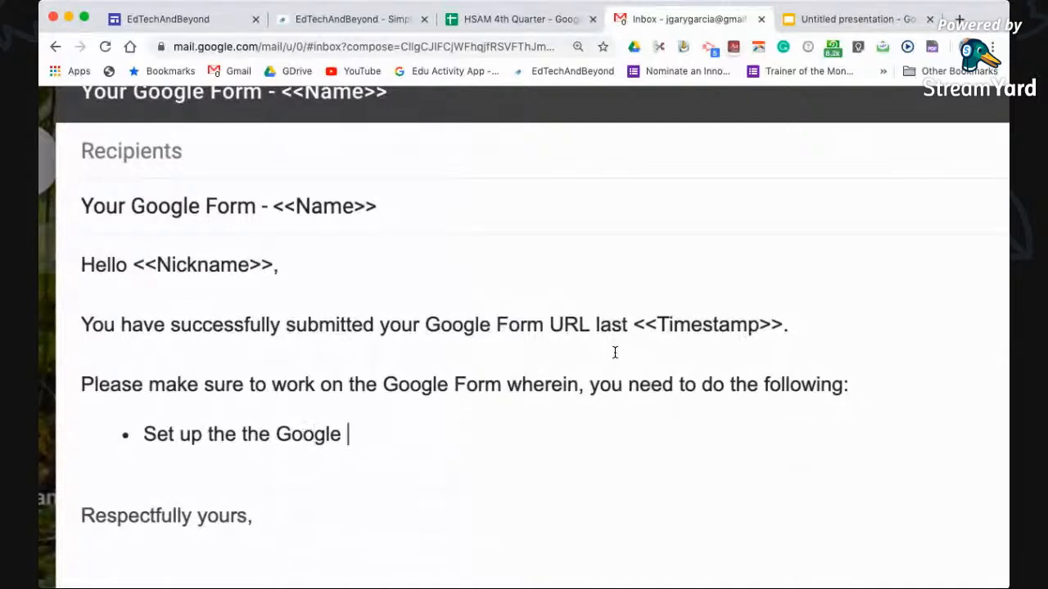
type("Sheet that usess")
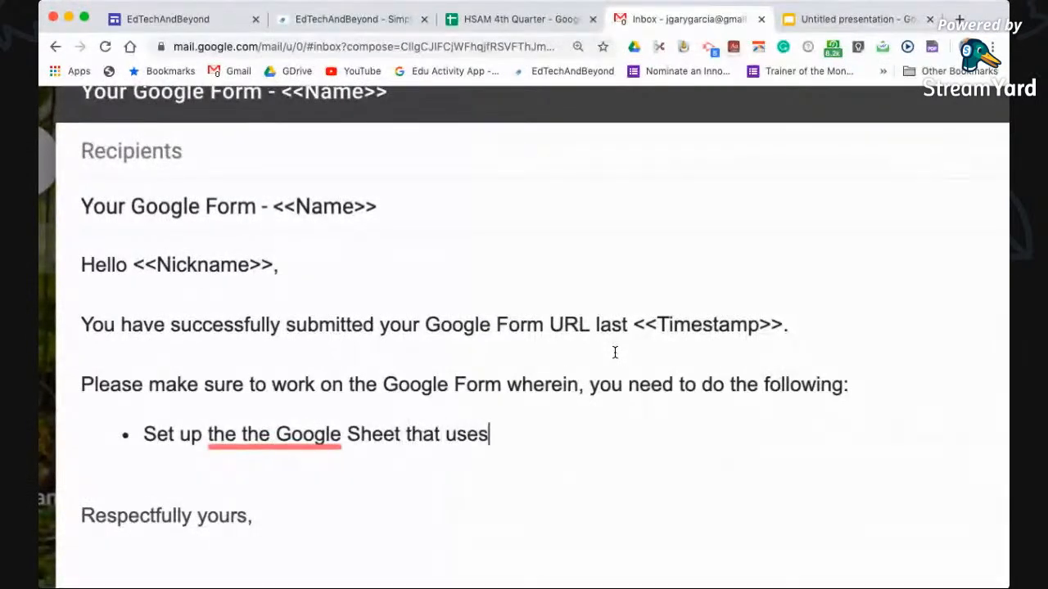
key("BackSpace")
key("BackSpace")
key("BackSpace")
key("BackSpace")
key("BackSpace")
key("BackSpace")
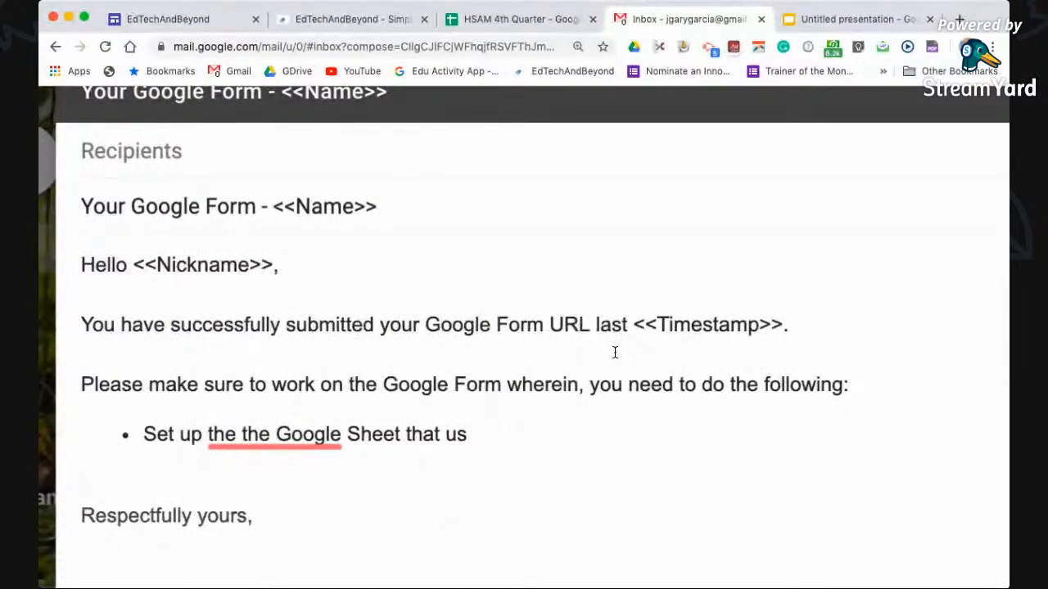
type("es the ad")
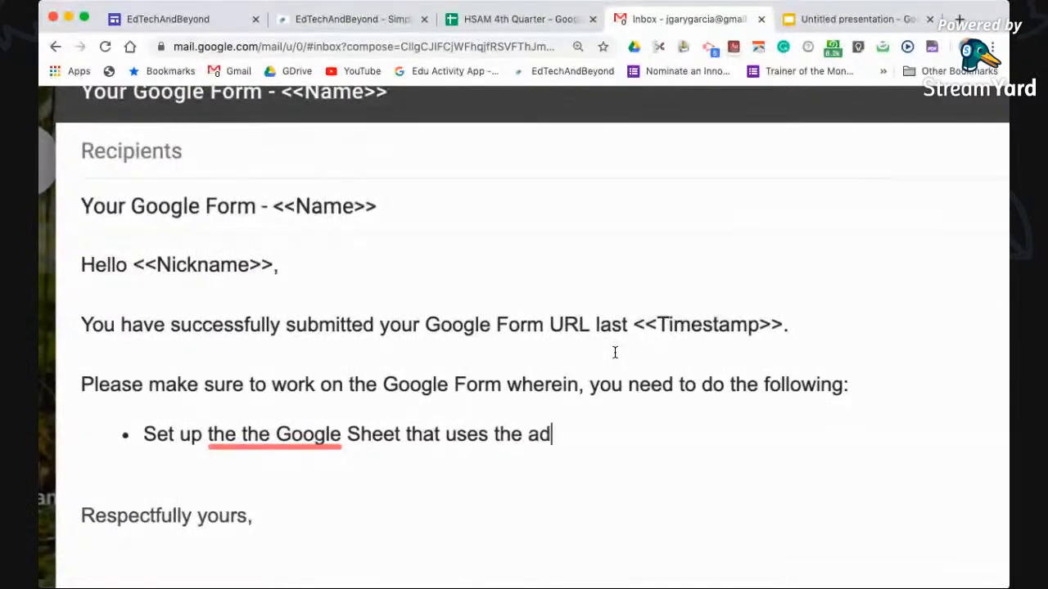
type("d-on A")
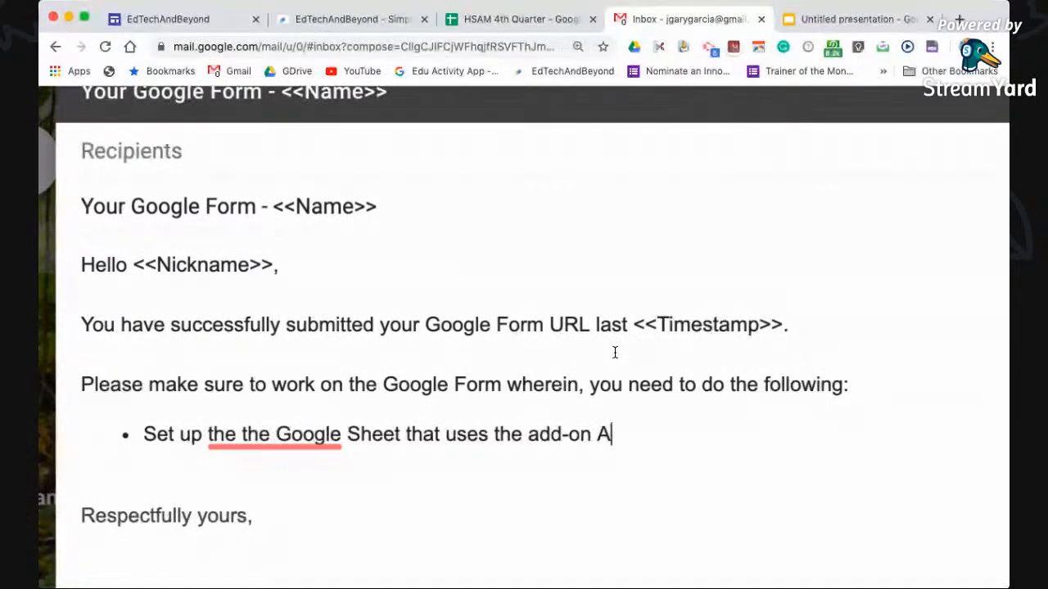
type("tutocrate")
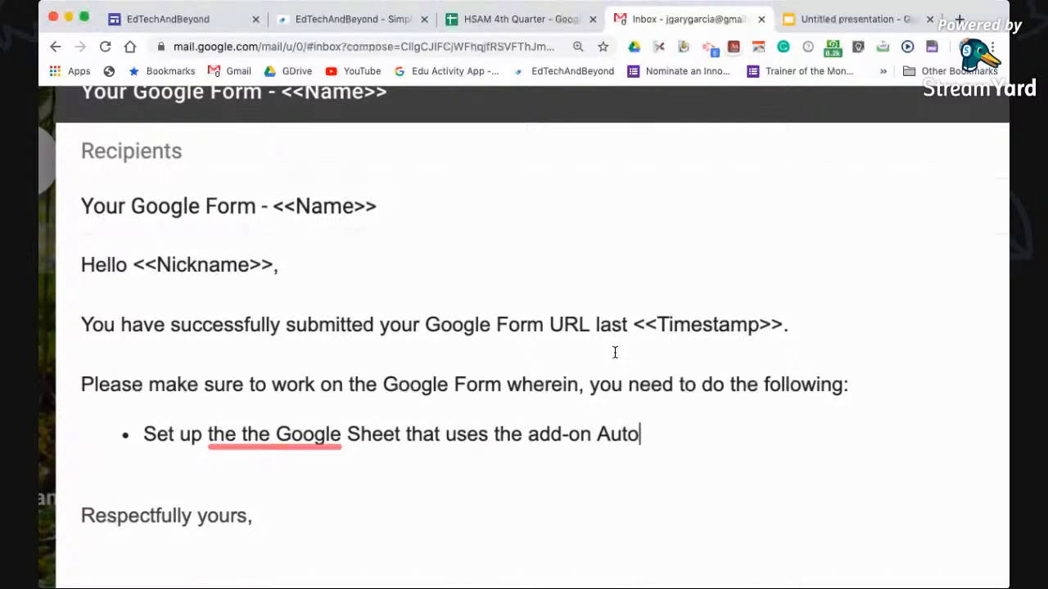
key("BackSpace")
type("to f")
key("BackSpace")
type("give ")
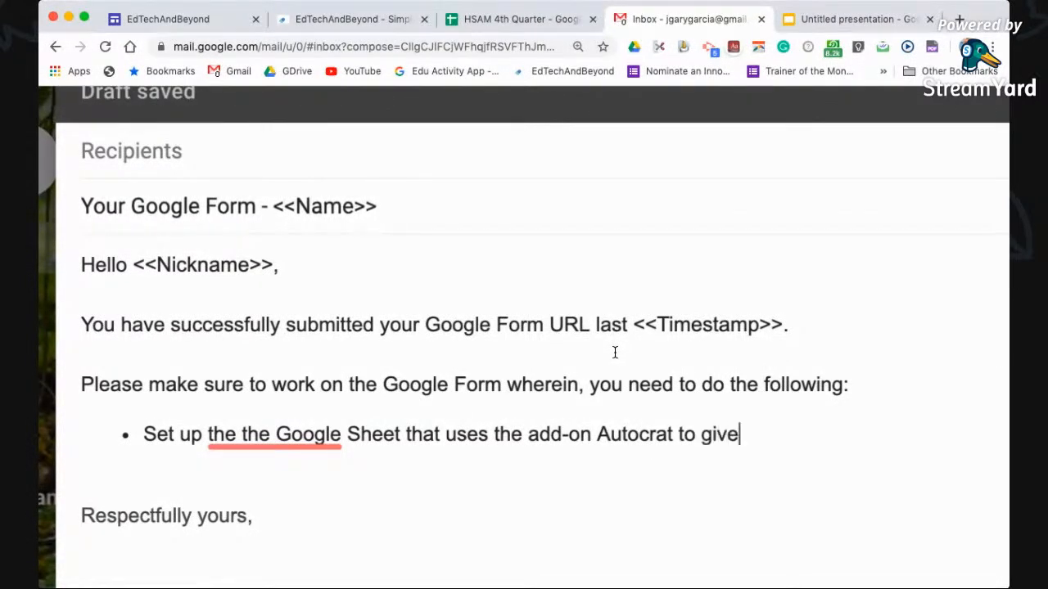
type("confirmation e")
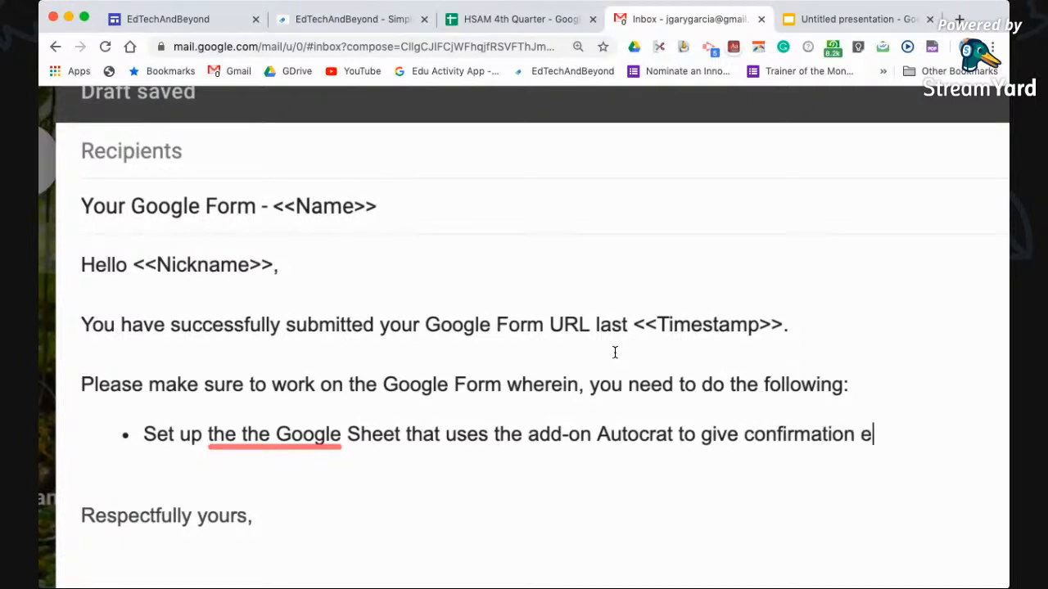
type("mail to ")
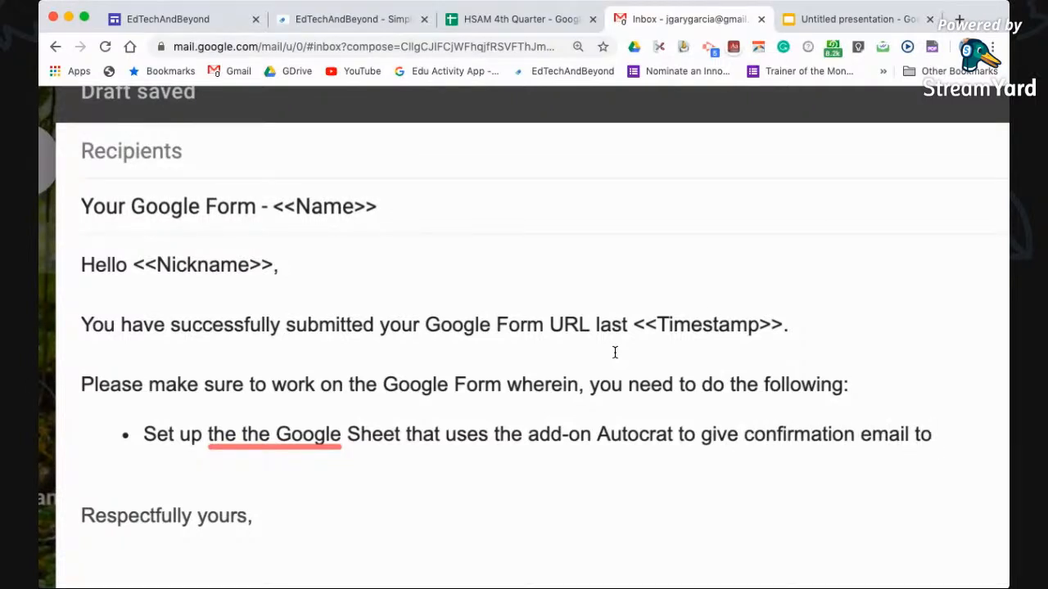
type("respon")
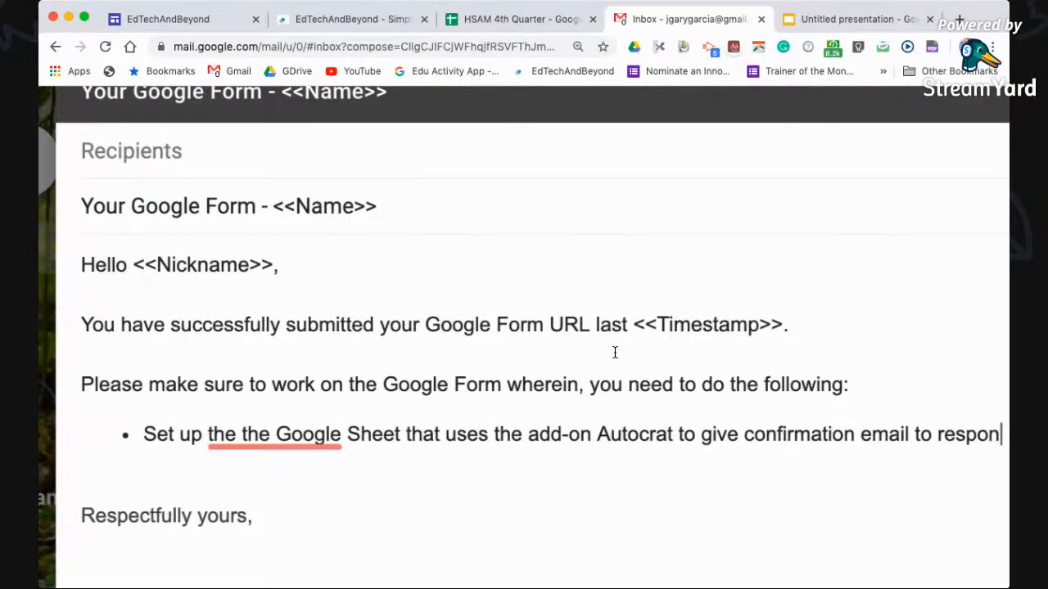
type("de")
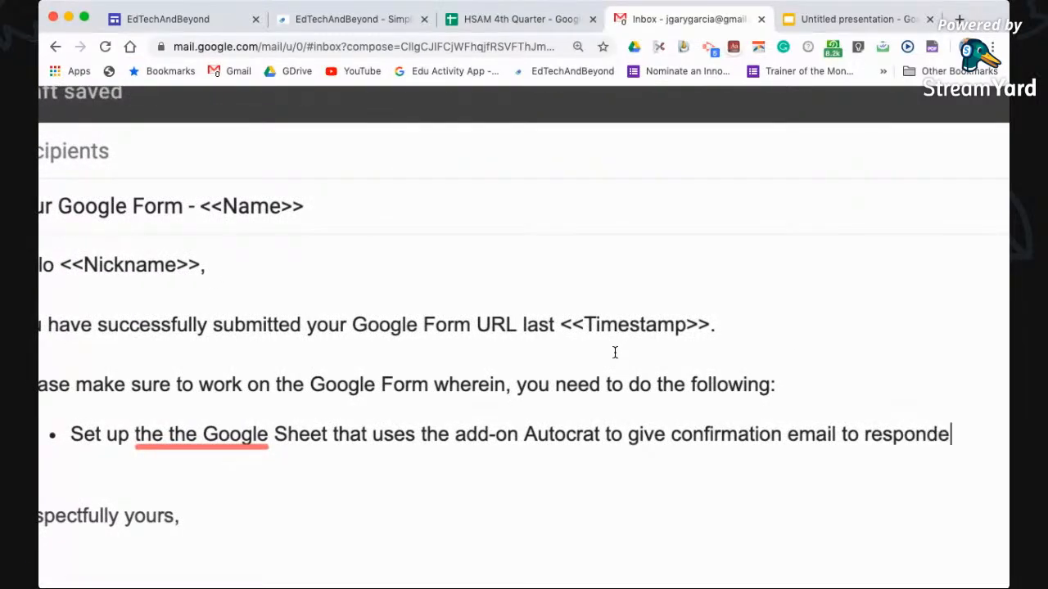
type("nts of the")
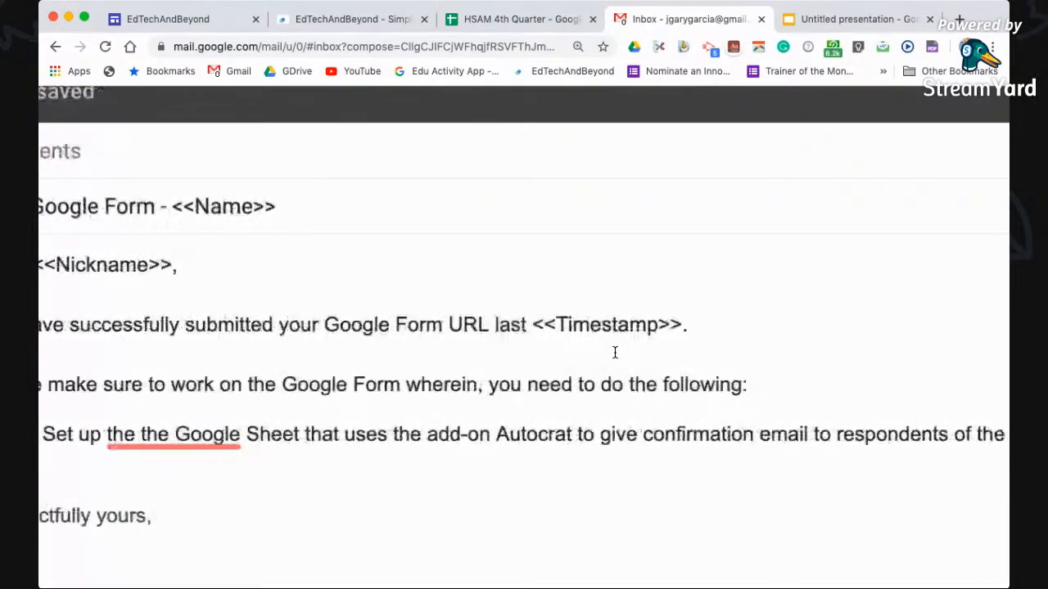
type(" form.")
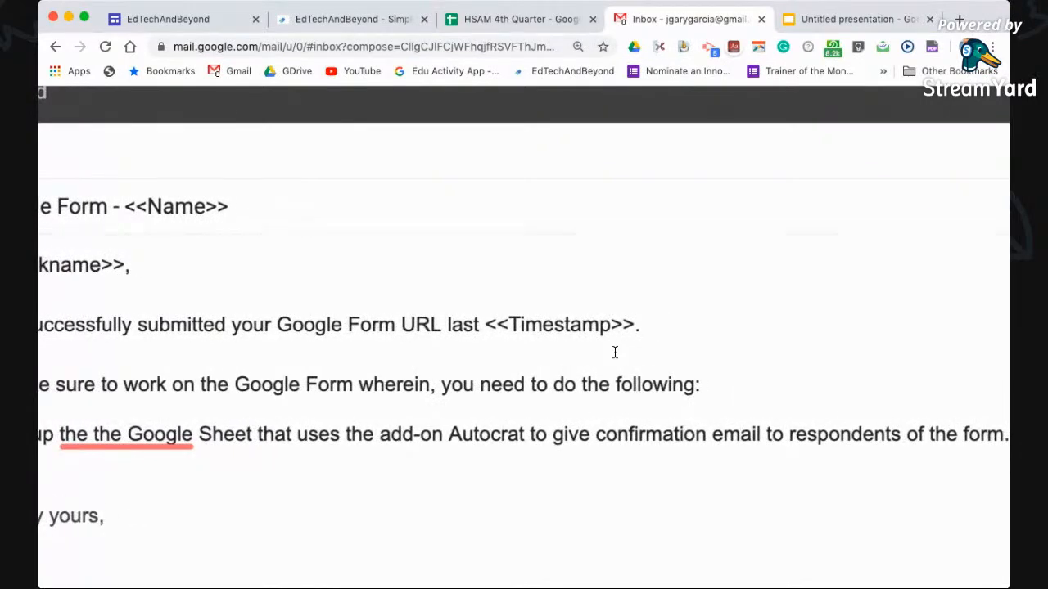
Remove the repeated 'the' from the bullet and begin a second bullet
scroll(615, 352, "left", 3)
scroll(614, 352, "left", 2)
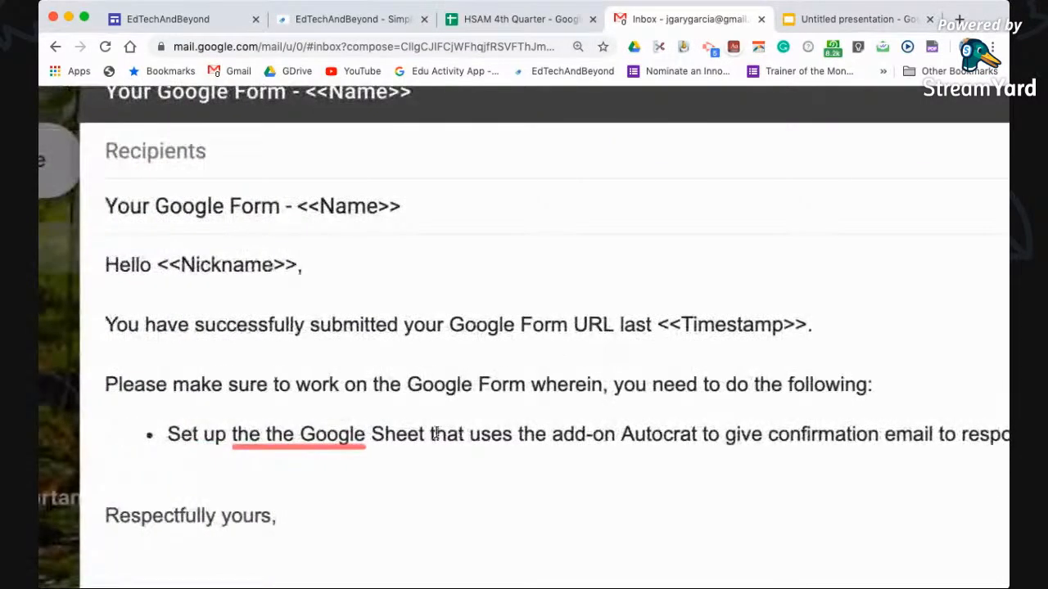
mouse_move(311, 440)
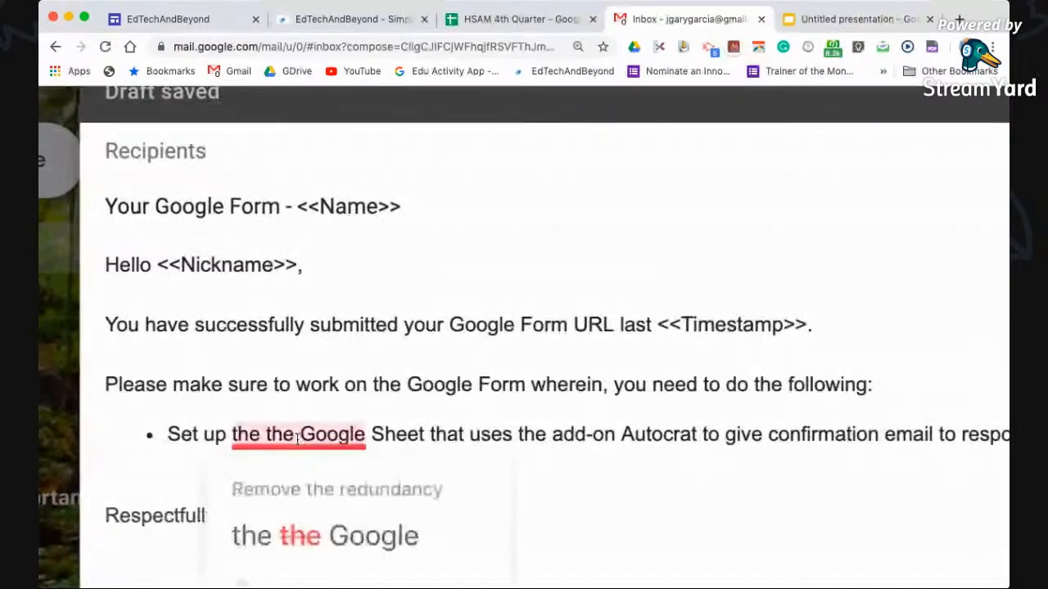
left_click(290, 524)
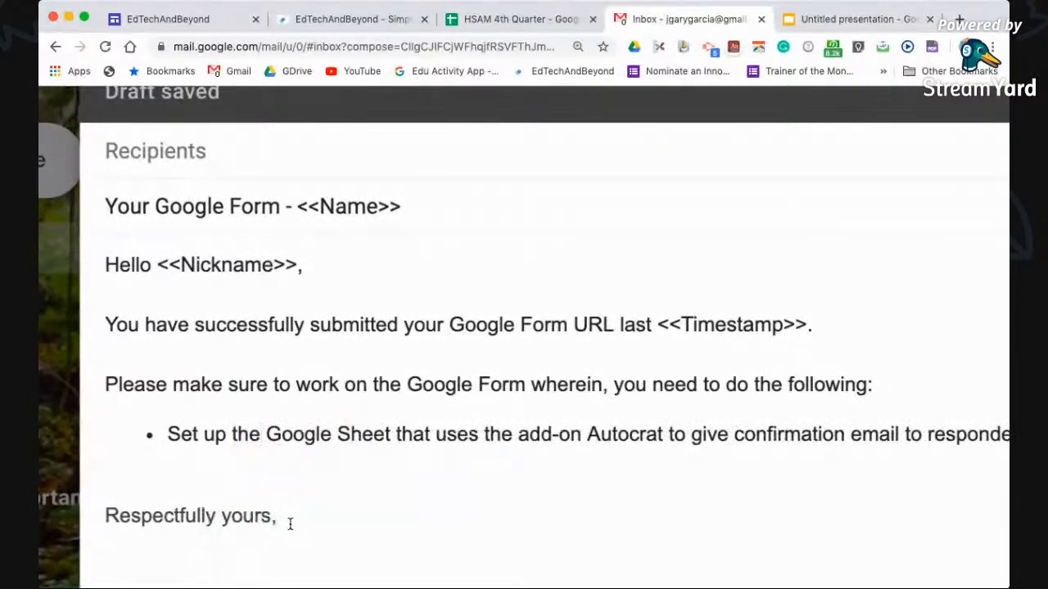
key("End")
key("Return")
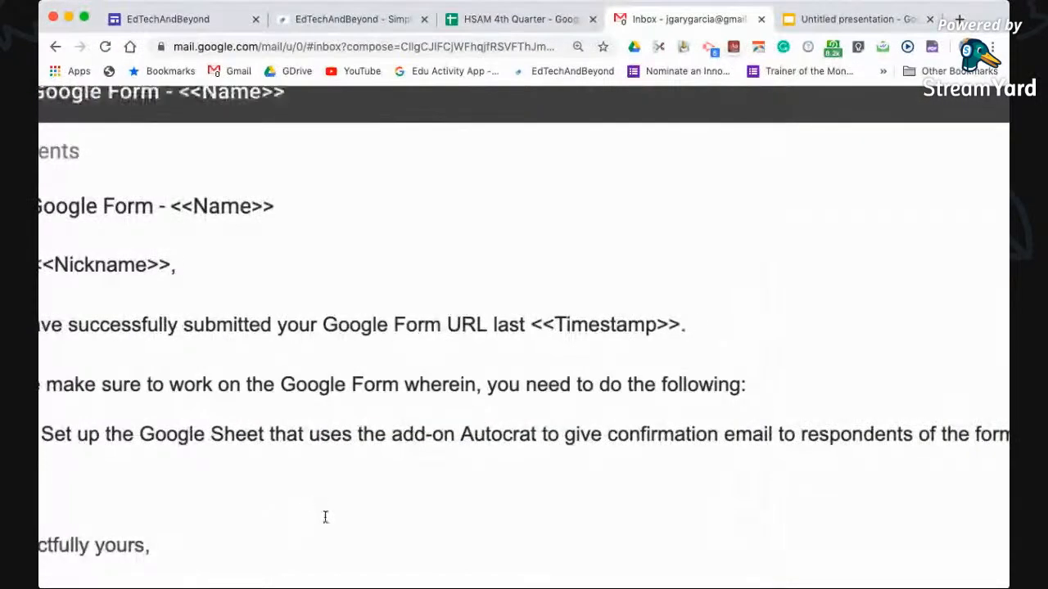
scroll(330, 470, "down", 3)
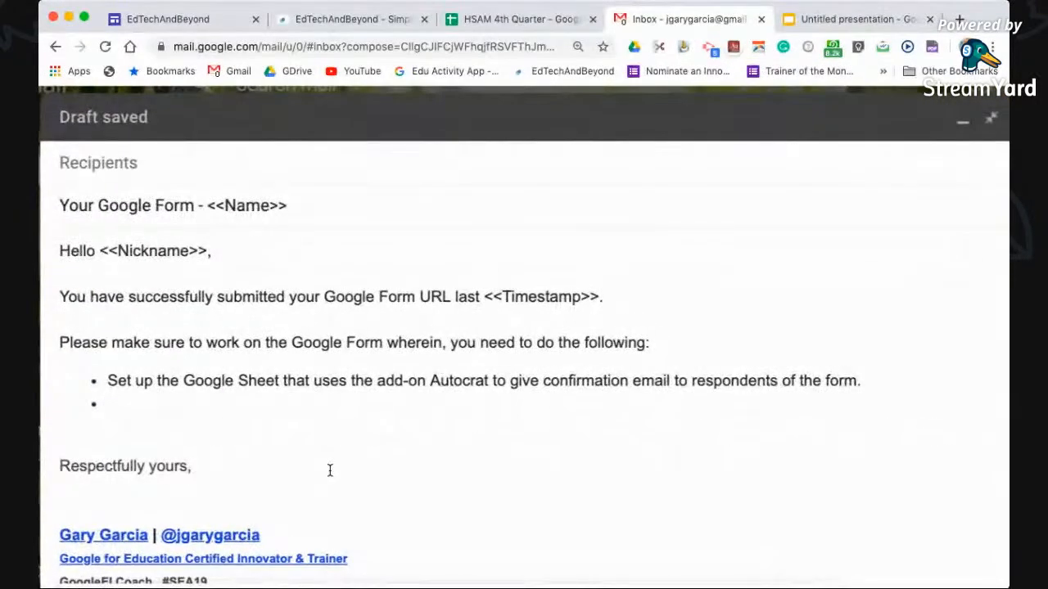
Add the second bullet 'Follow the steps in the dialogue box.'
type("F")
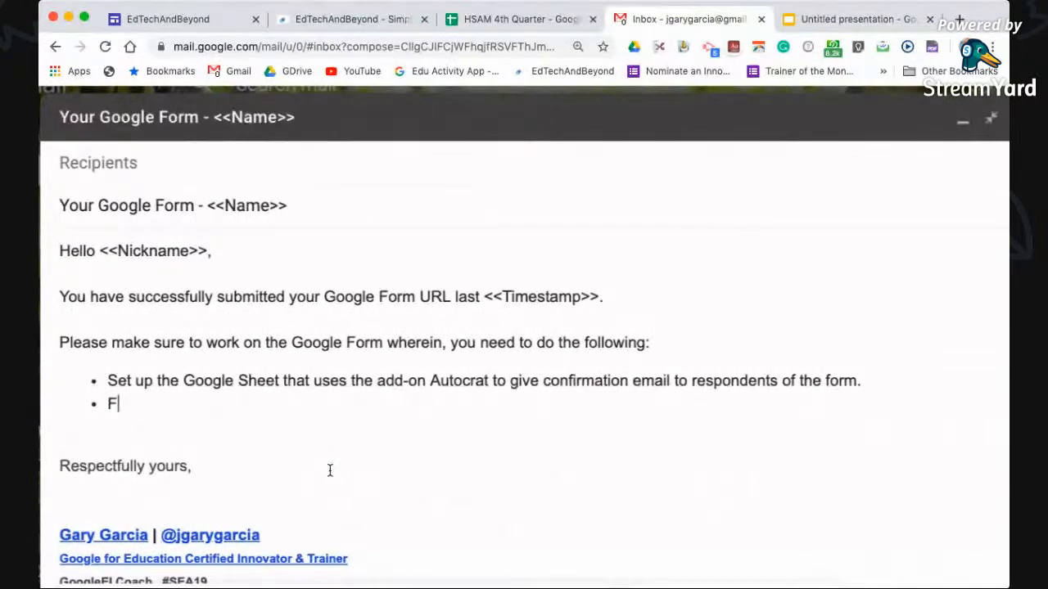
type("O")
key("BackSpace")
type("ollow steps")
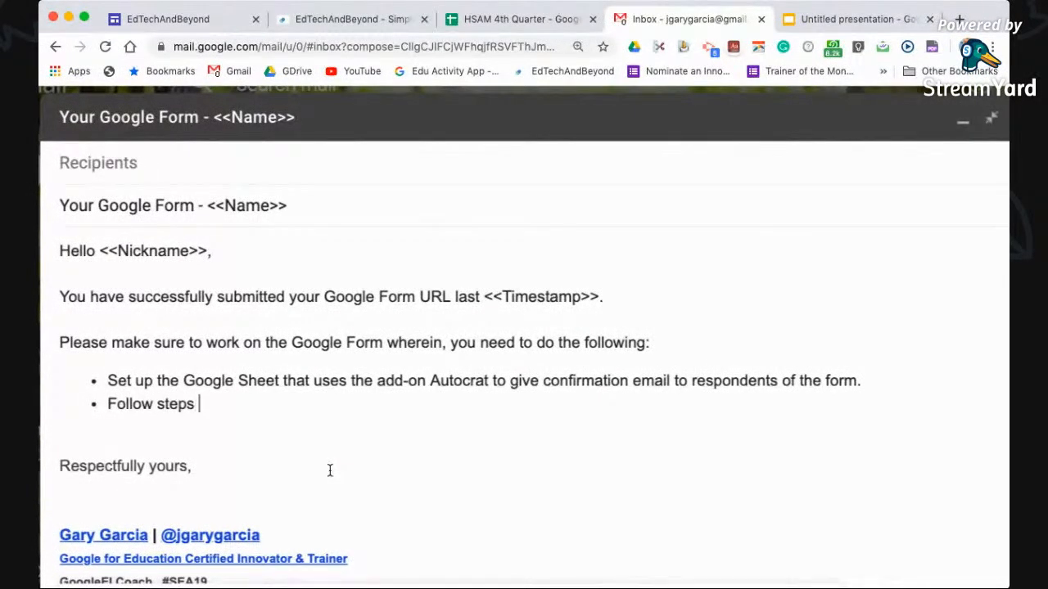
type(" in the dialogue box")
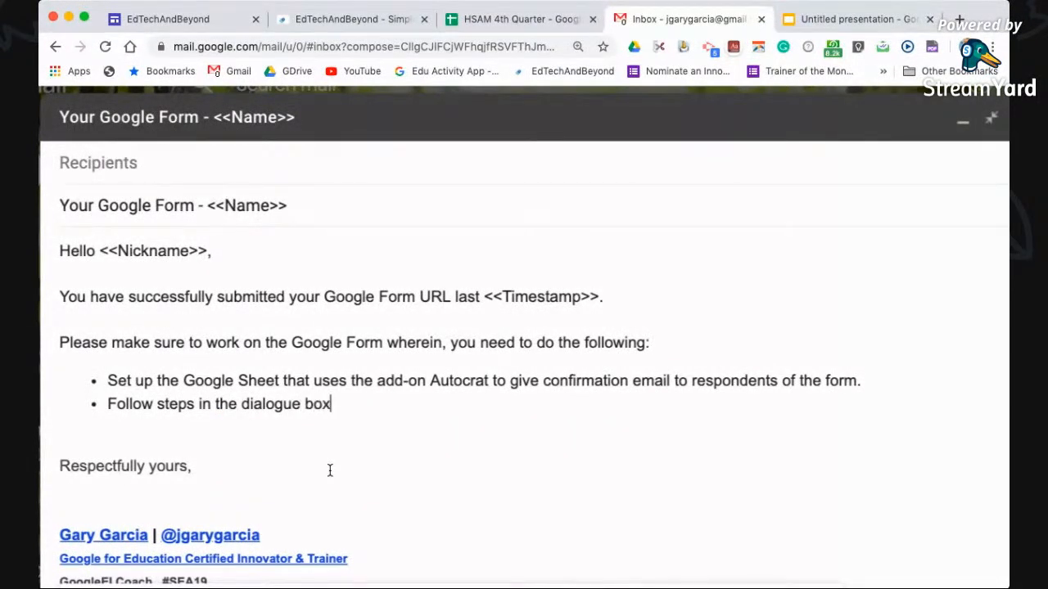
type(".")
key("Return")
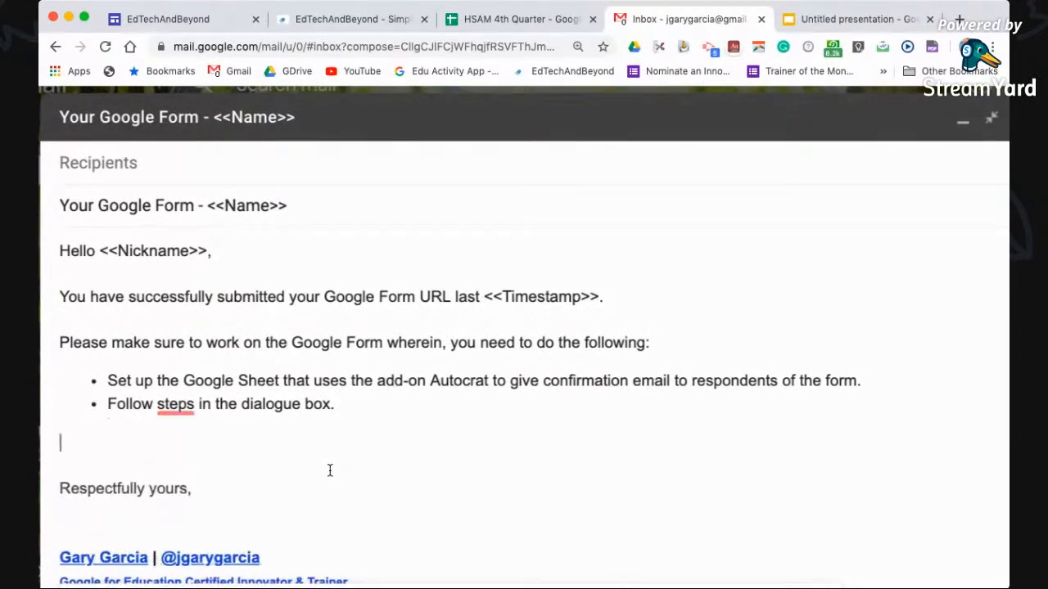
mouse_move(185, 401)
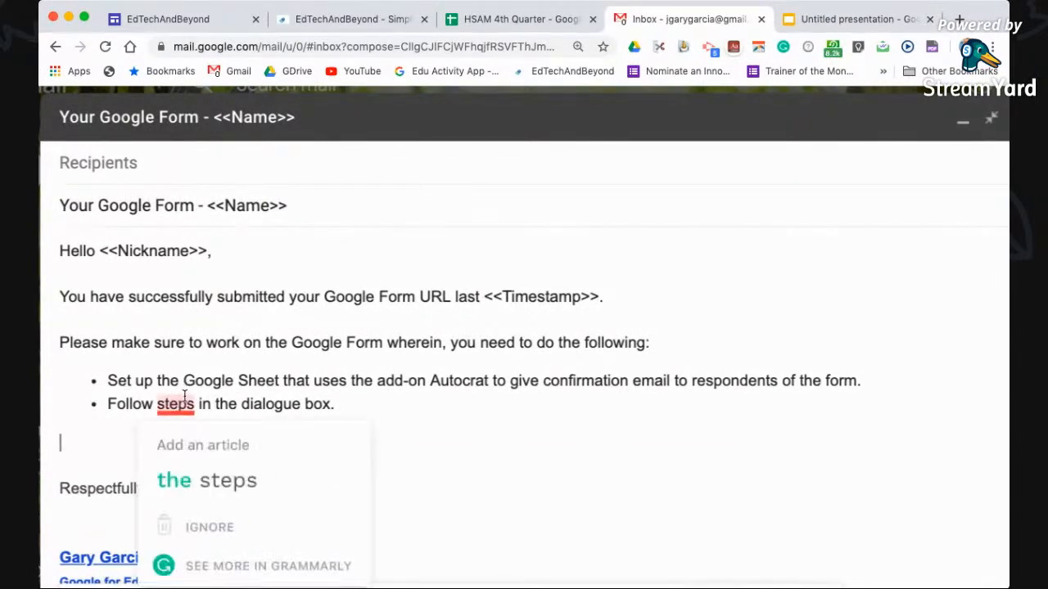
left_click(196, 478)
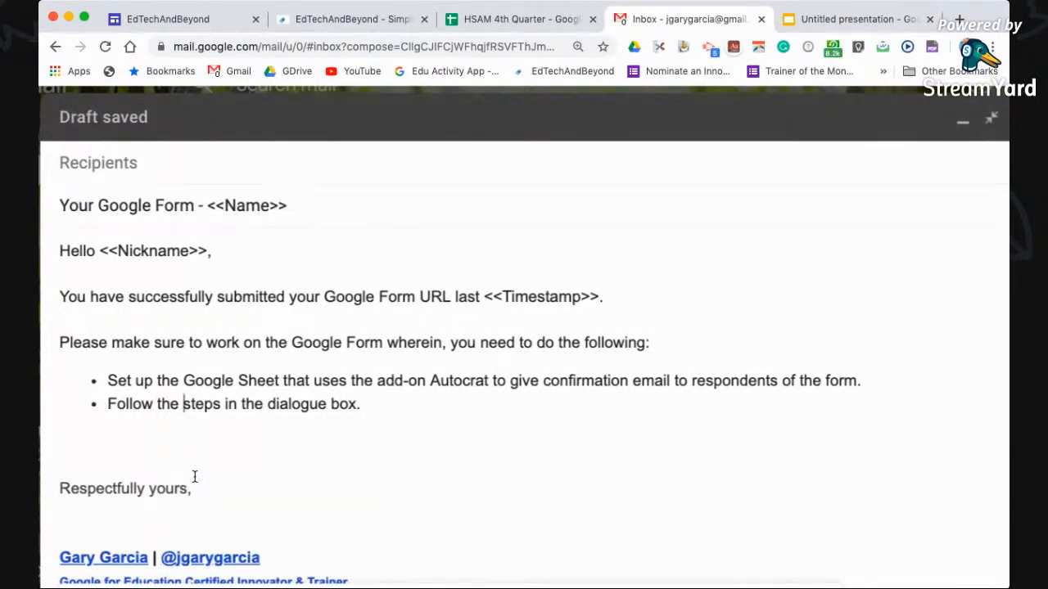
Add the closing line inviting questions as comments on the video for discussion participation
type("If you")
key("Tab")
type(", let meknow by")
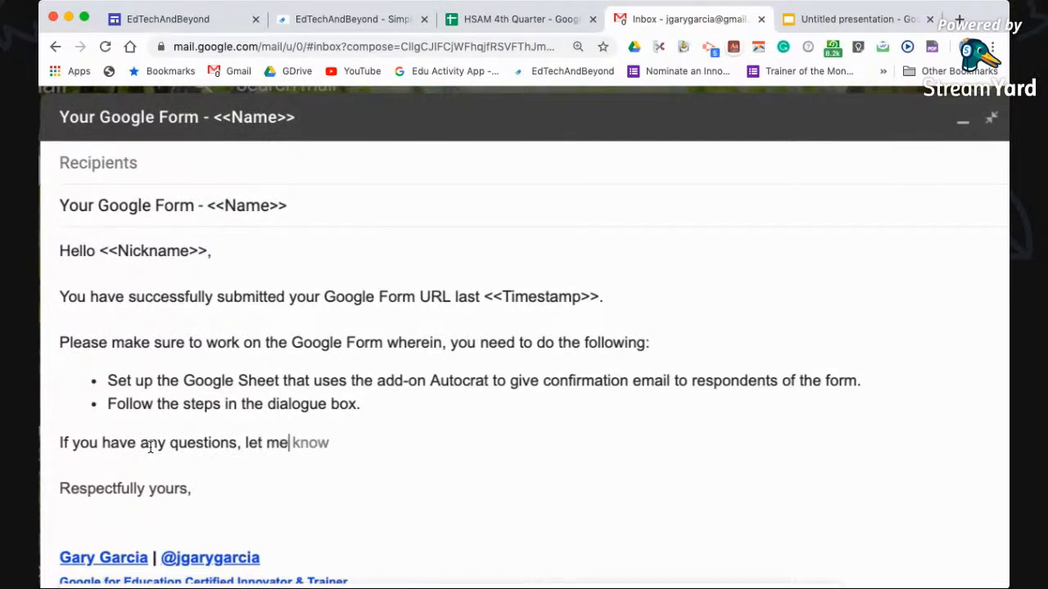
key("BackSpace")
key("BackSpace")
key("BackSpace")
key("BackSpace")
key("BackSpace")
key("BackSpace")
key("BackSpace")
key("BackSpace")
key("Tab")
type("by leavin")
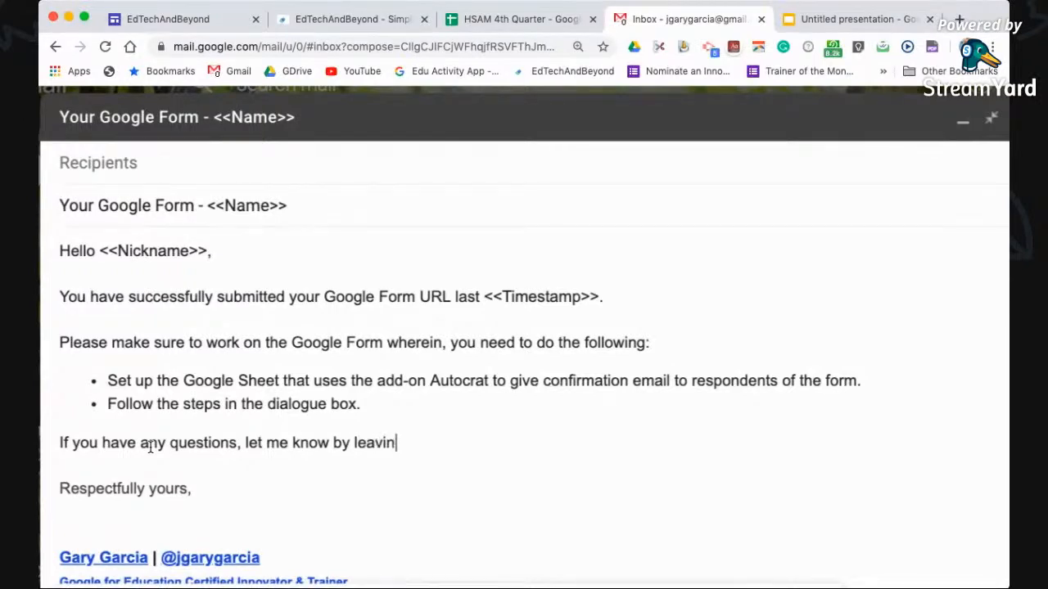
type("g comments on the video")
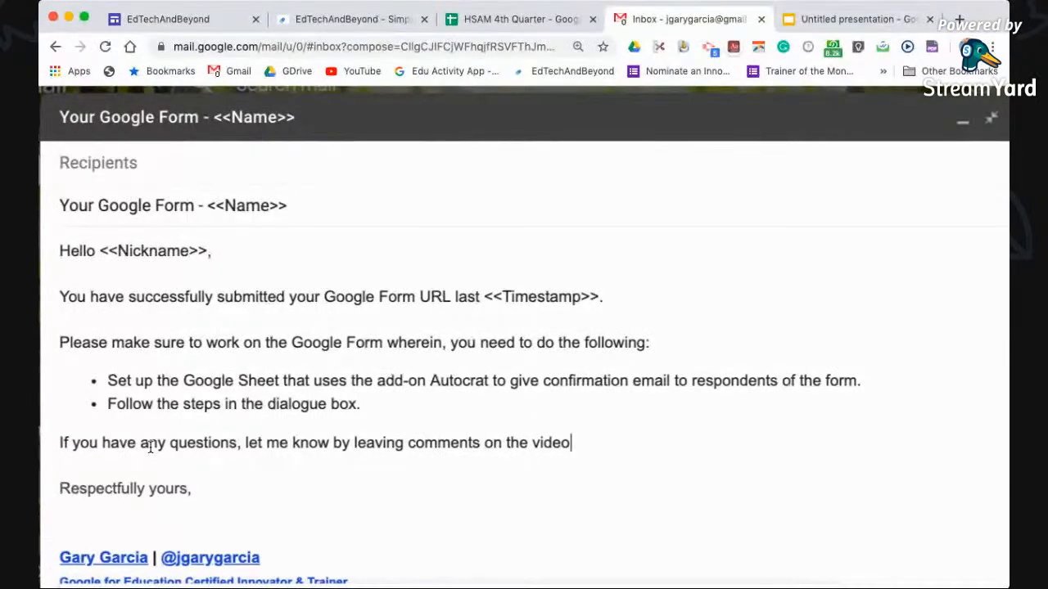
type(" and it will ")
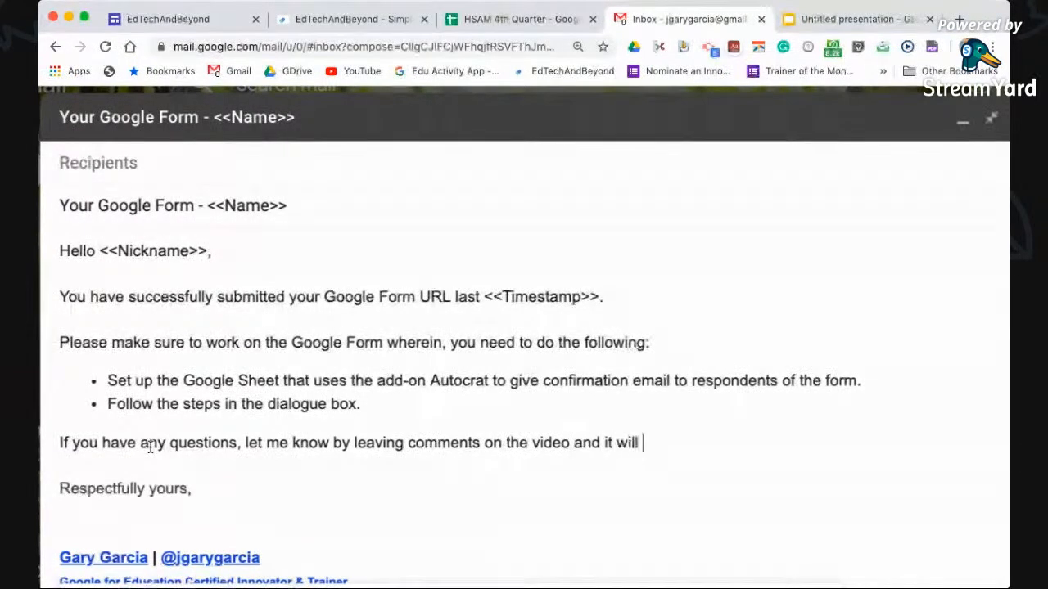
type("be your participation in our discussion.")
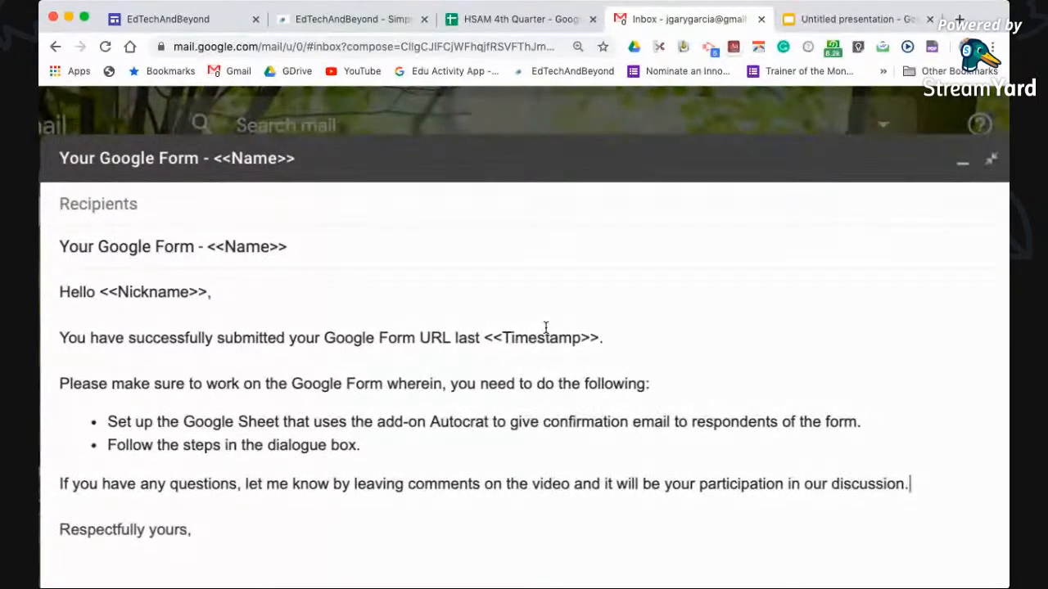
Look over the finished Gmail draft once more
left_click(514, 19)
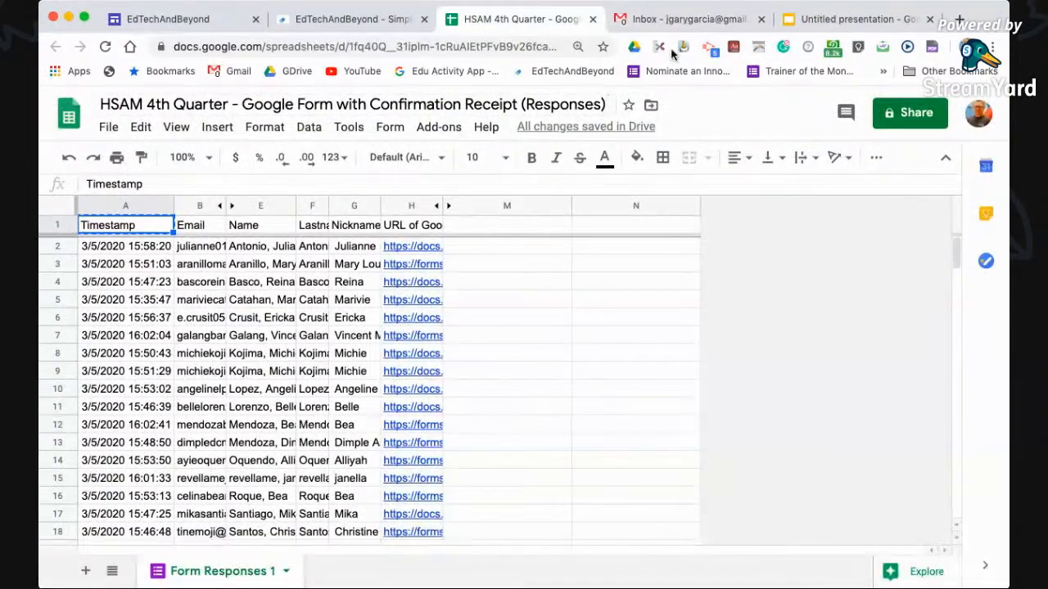
left_click(686, 18)
scroll(242, 376, "right", 1)
scroll(243, 376, "left", 1)
scroll(243, 376, "down", 2)
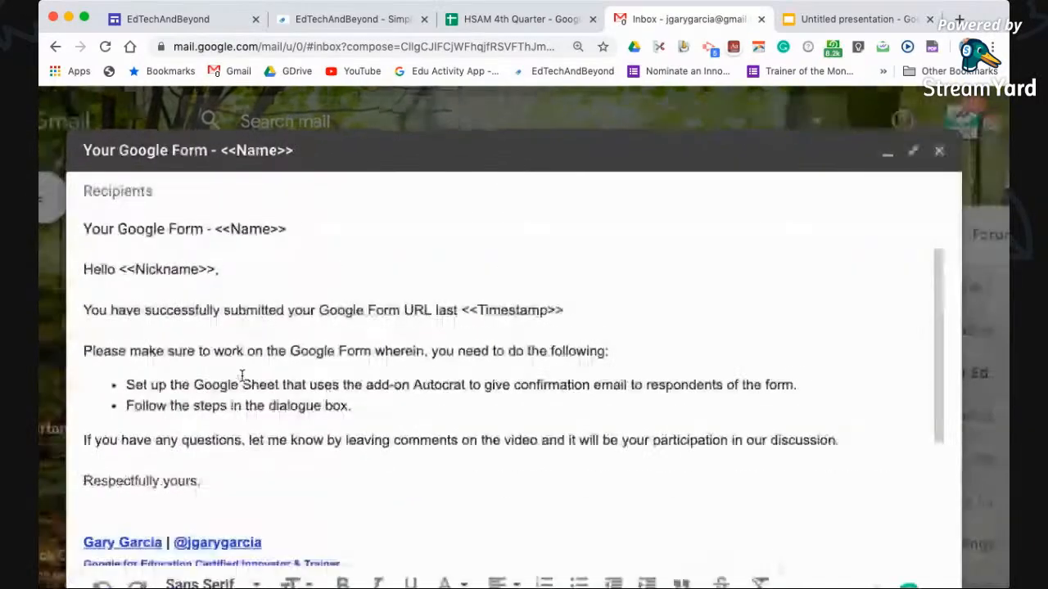
In the responses sheet, open Add-ons > Yet Another Mail Merge > Start Mail Merge
left_click(495, 23)
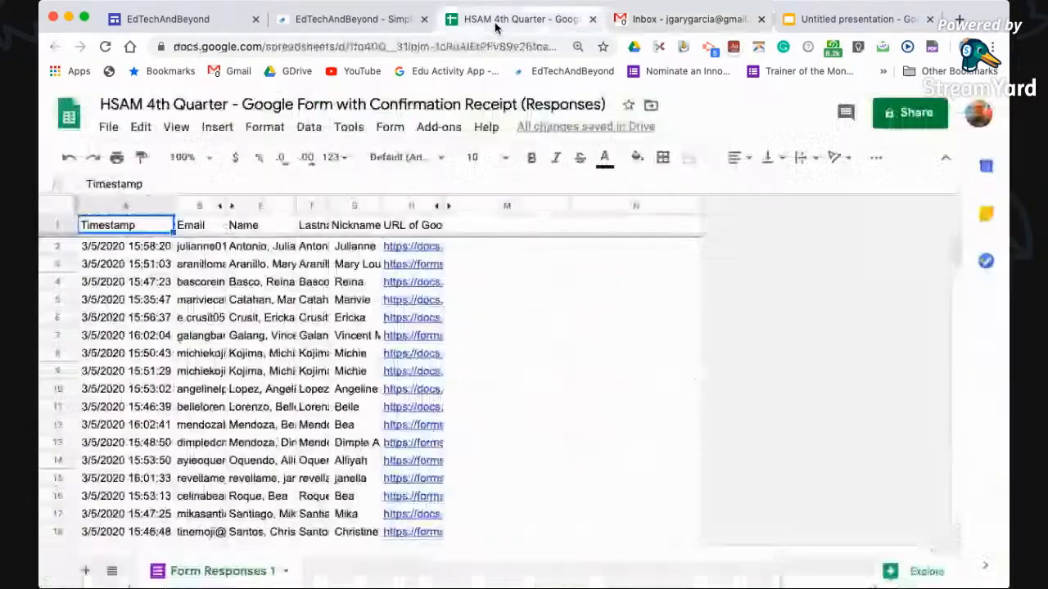
left_click(436, 129)
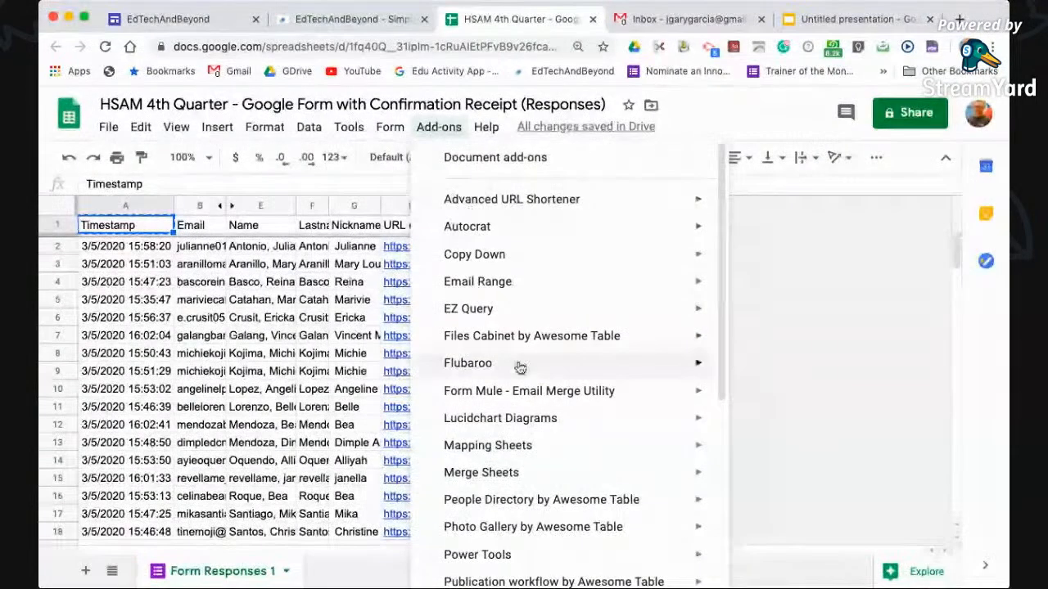
scroll(519, 365, "down", 4)
mouse_move(519, 368)
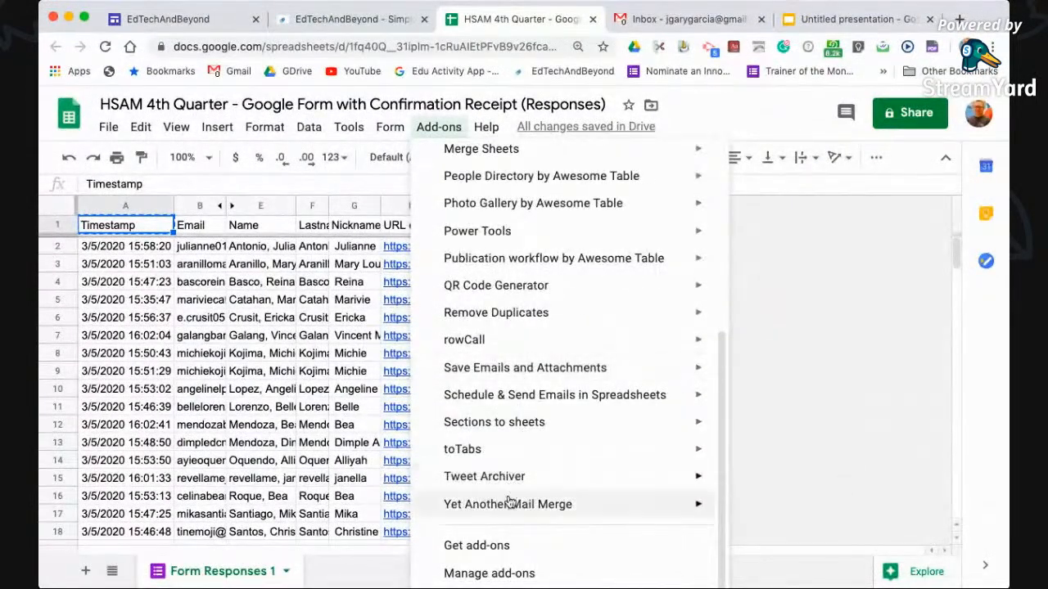
mouse_move(510, 503)
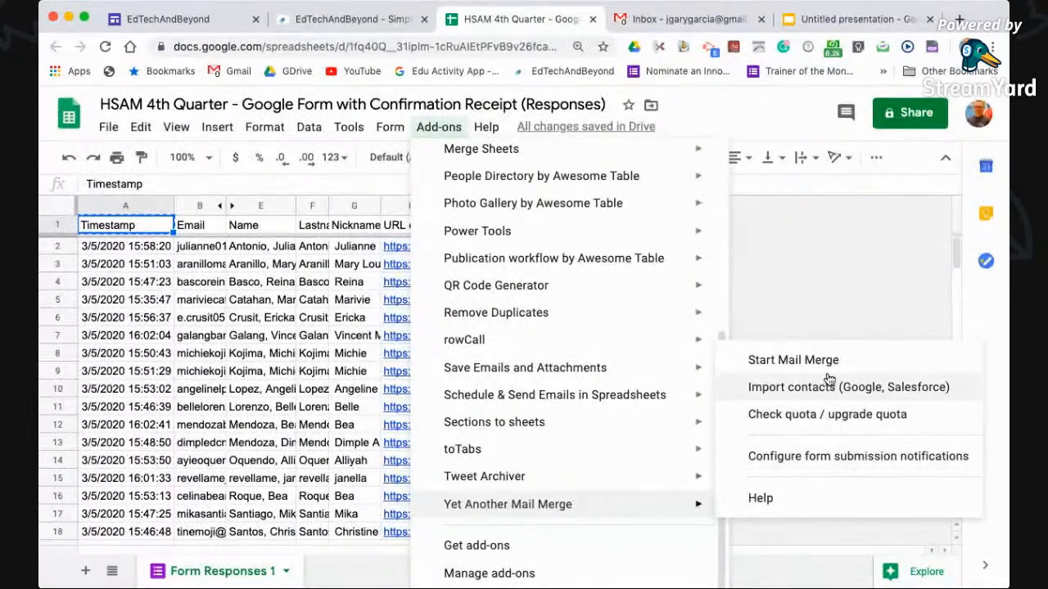
scroll(833, 367, "up", 4)
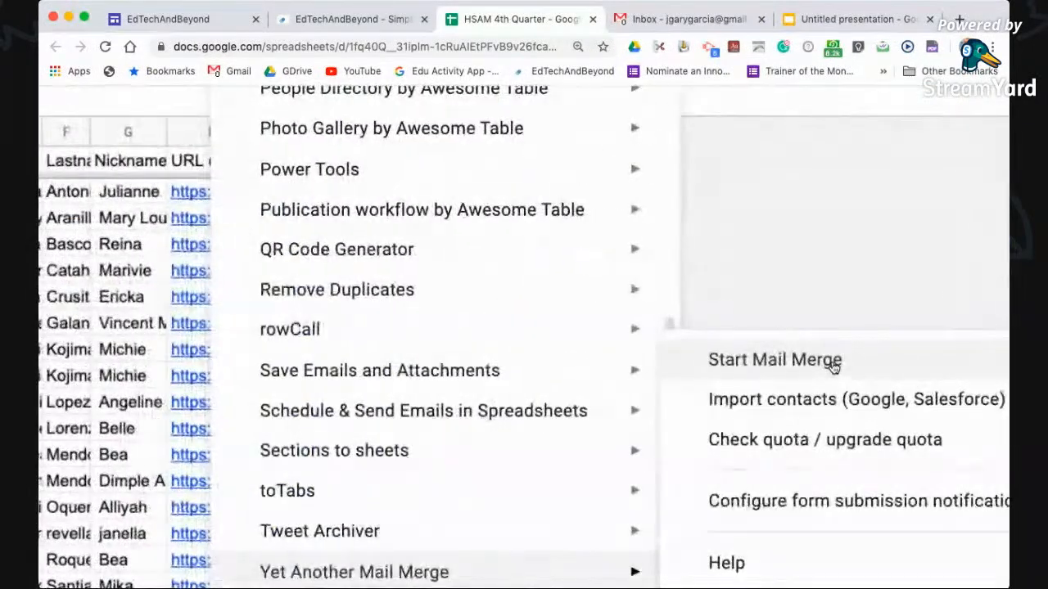
left_click(833, 366)
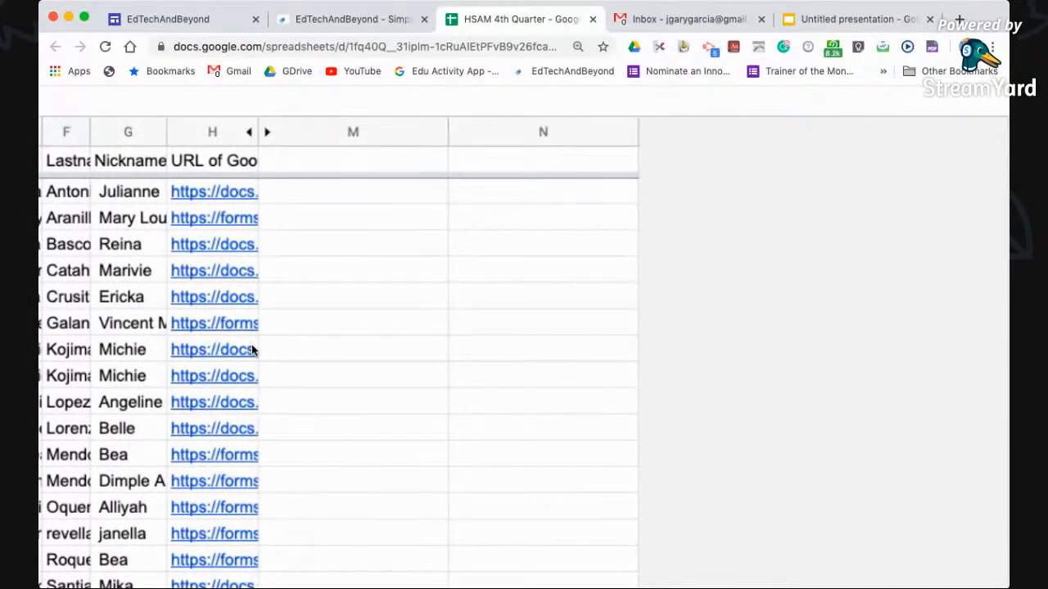
scroll(253, 350, "down", 6)
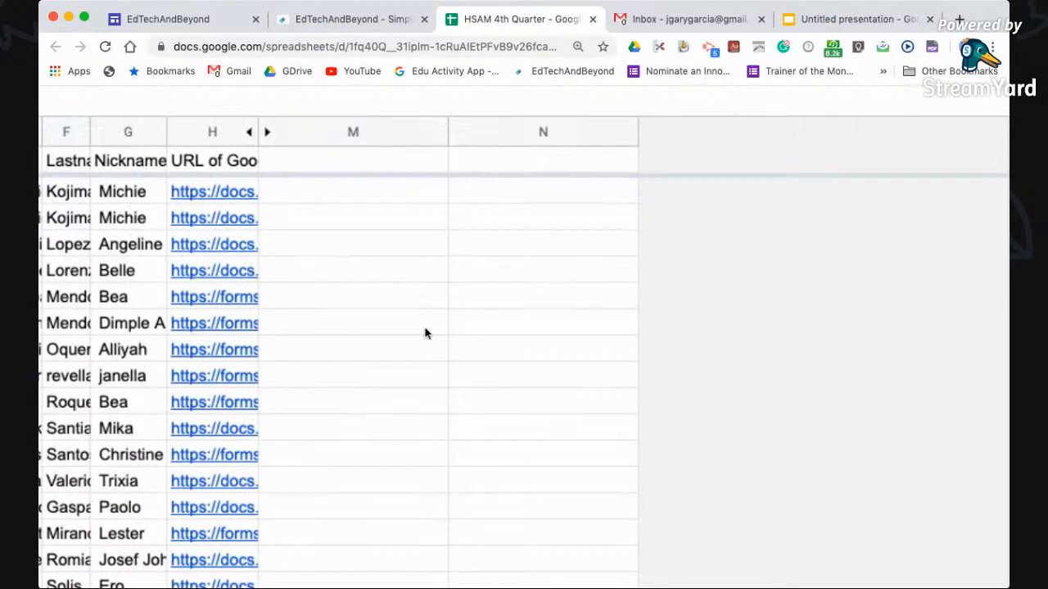
scroll(427, 338, "down", 4)
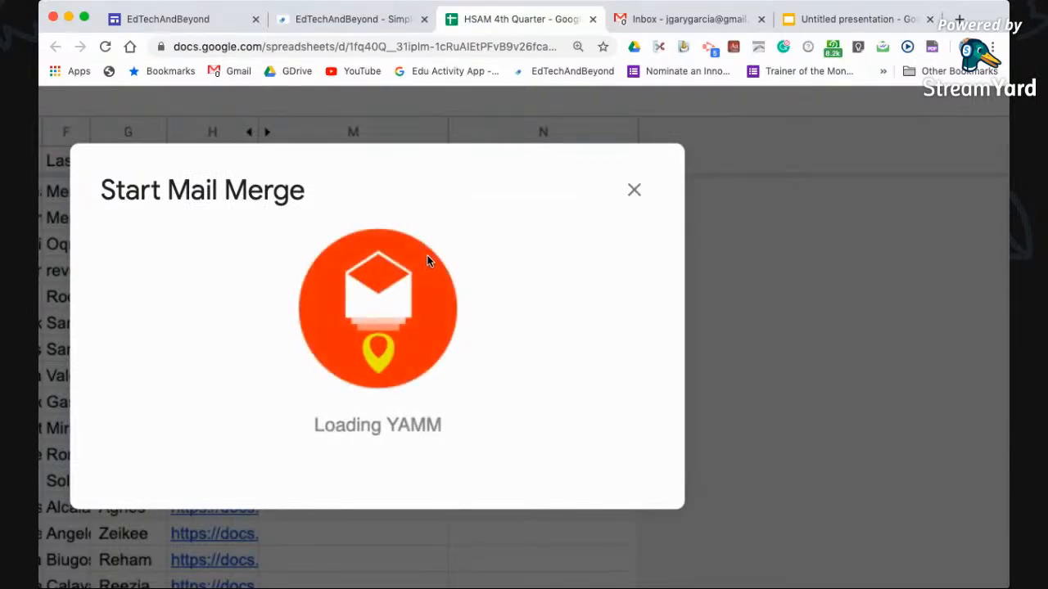
scroll(262, 360, "down", 5)
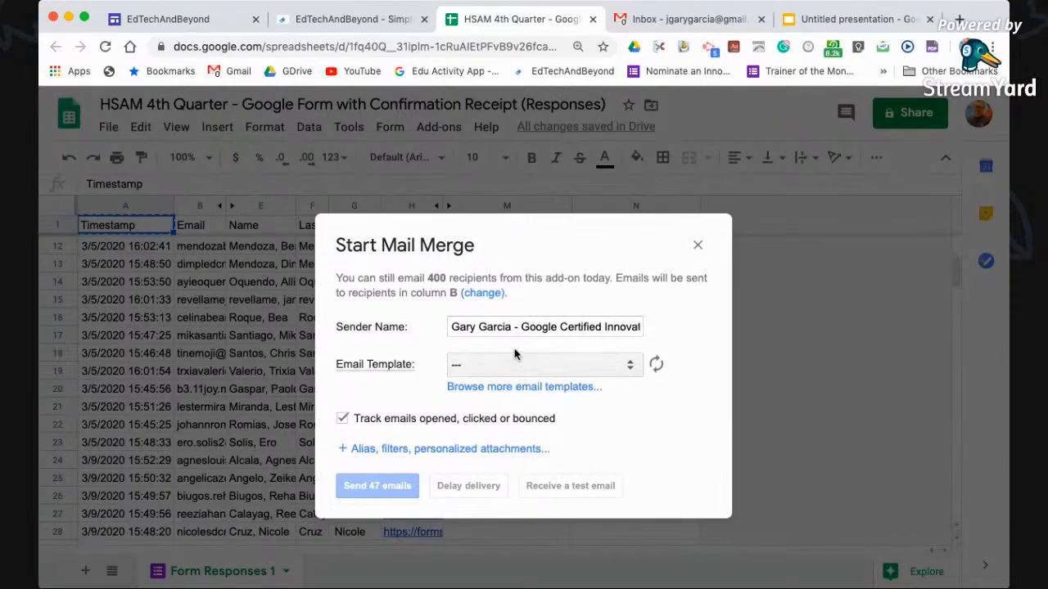
scroll(515, 355, "up", 5)
scroll(515, 355, "down", 2)
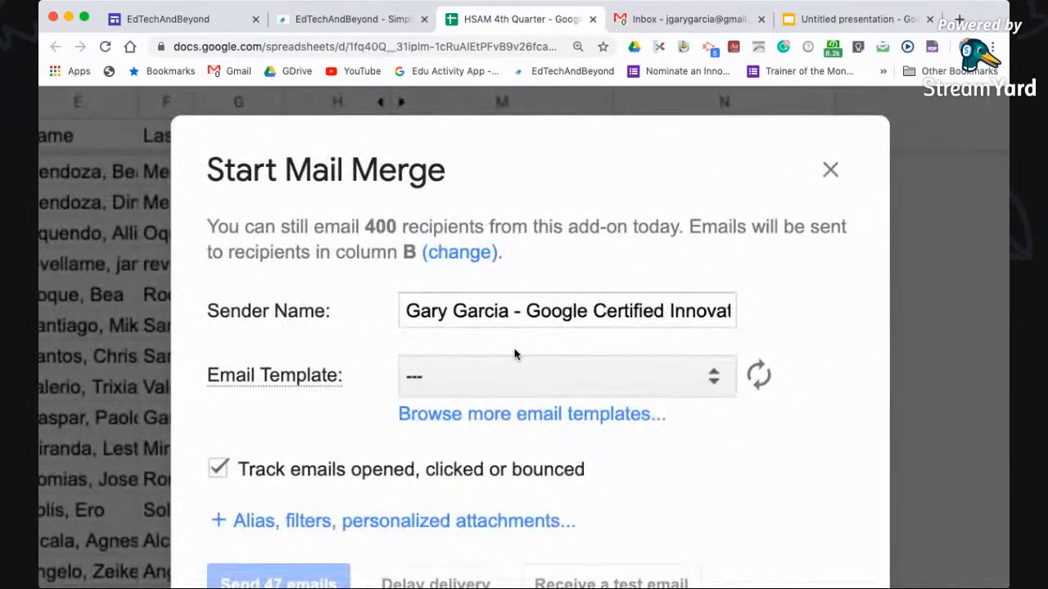
Select the 'Your Google Form - <<Name>>' draft as the mail merge email template
left_click(678, 22)
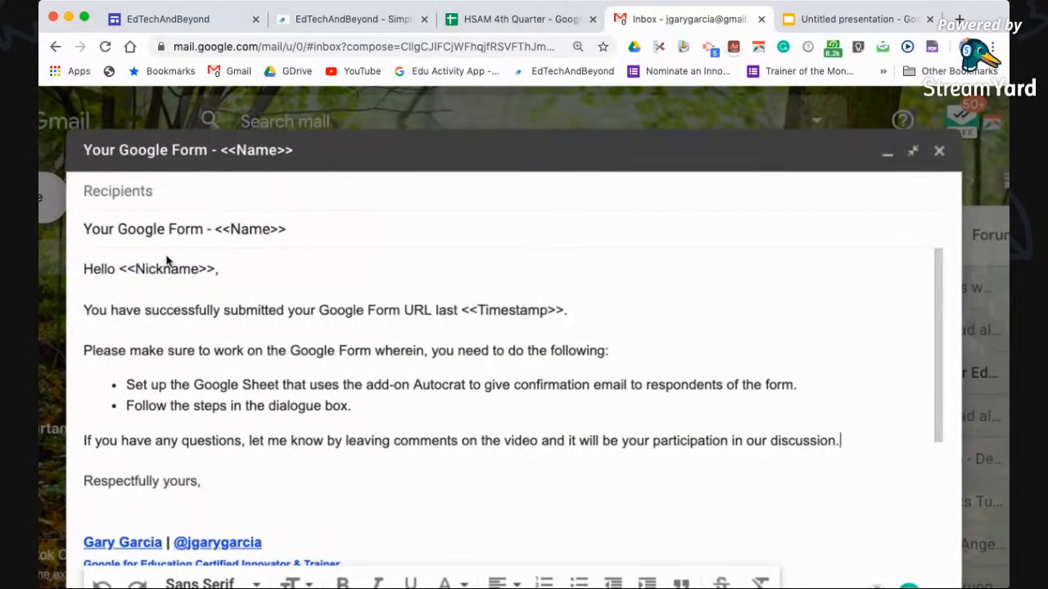
left_click(483, 30)
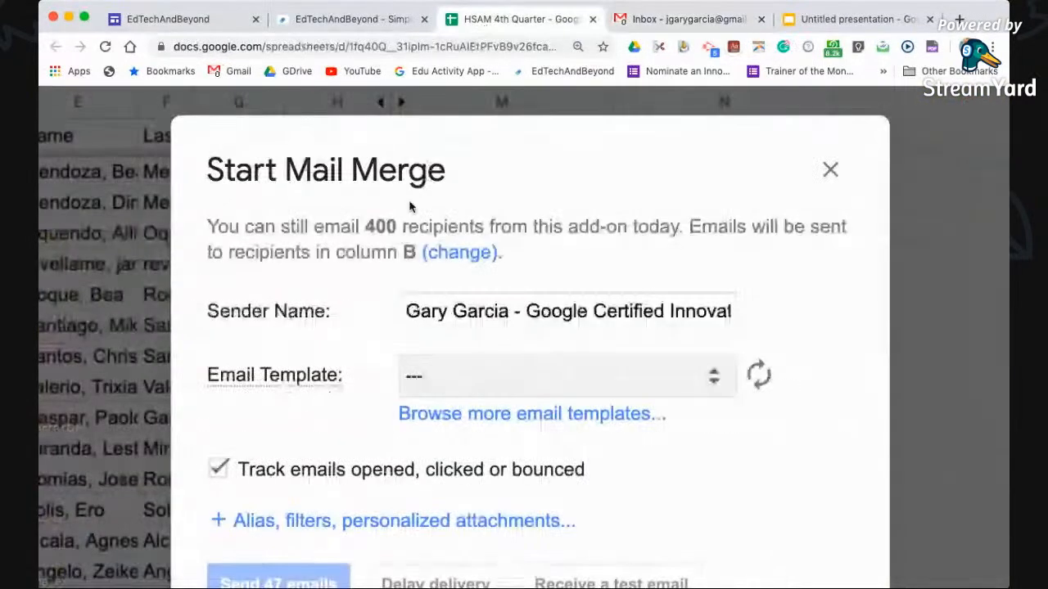
left_click(448, 376)
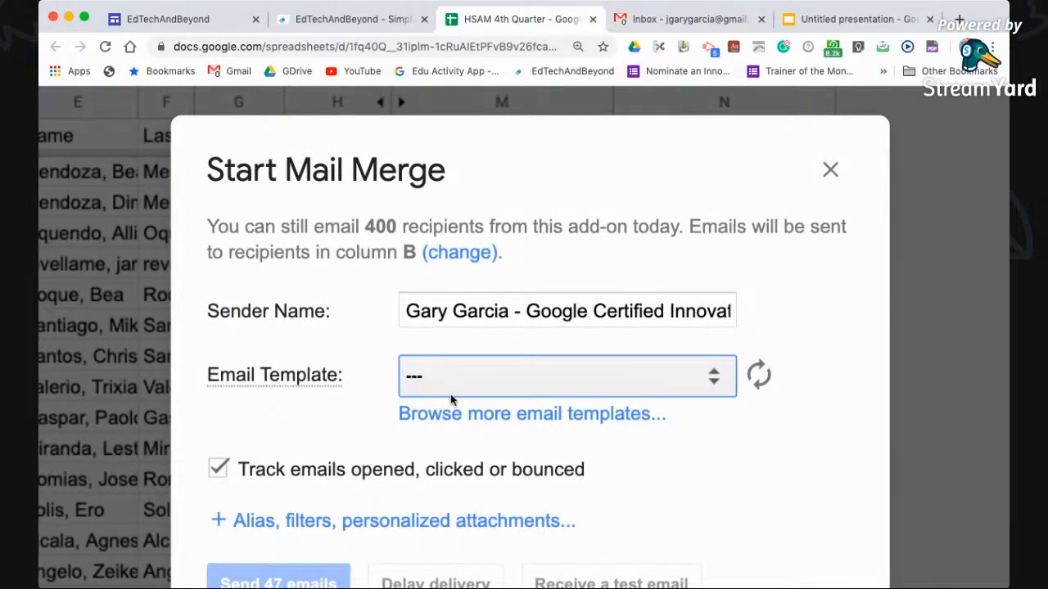
left_click(450, 395)
scroll(316, 441, "down", 2)
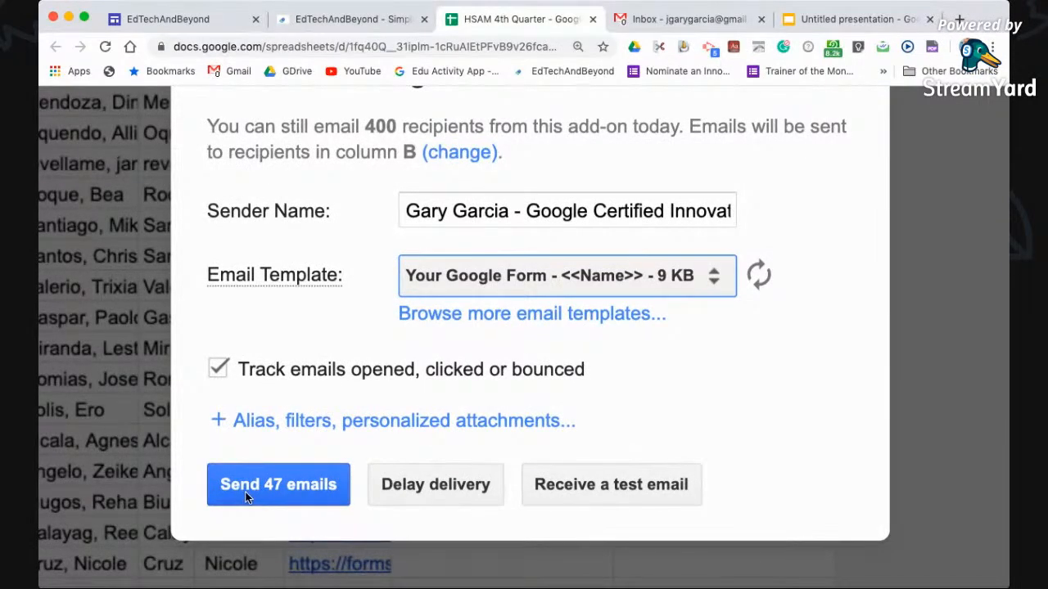
Send the 47 merged emails and watch progress reach 14 of 47
left_click(245, 496)
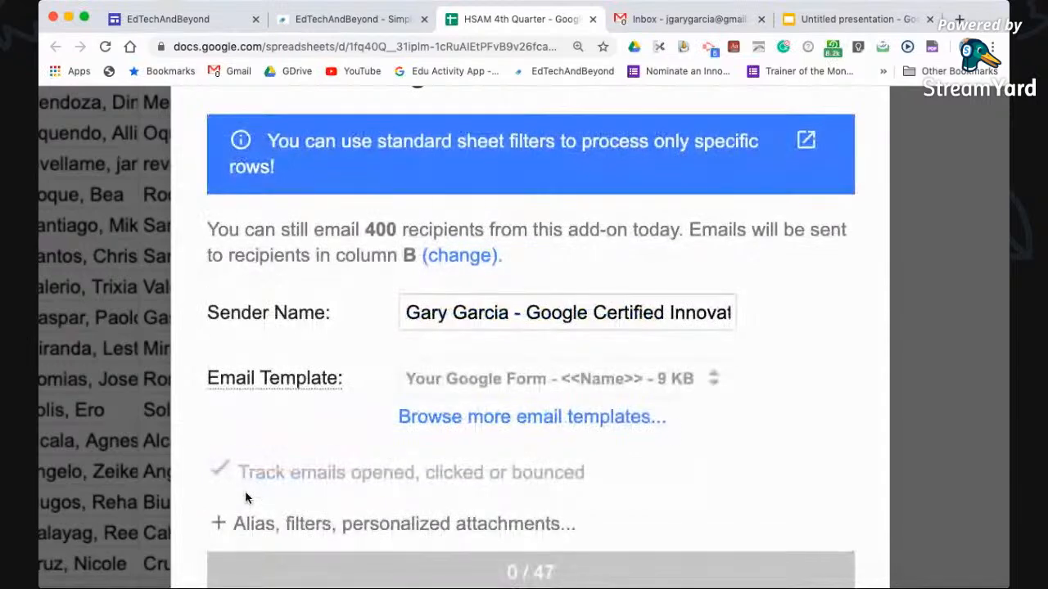
scroll(247, 497, "down", 5)
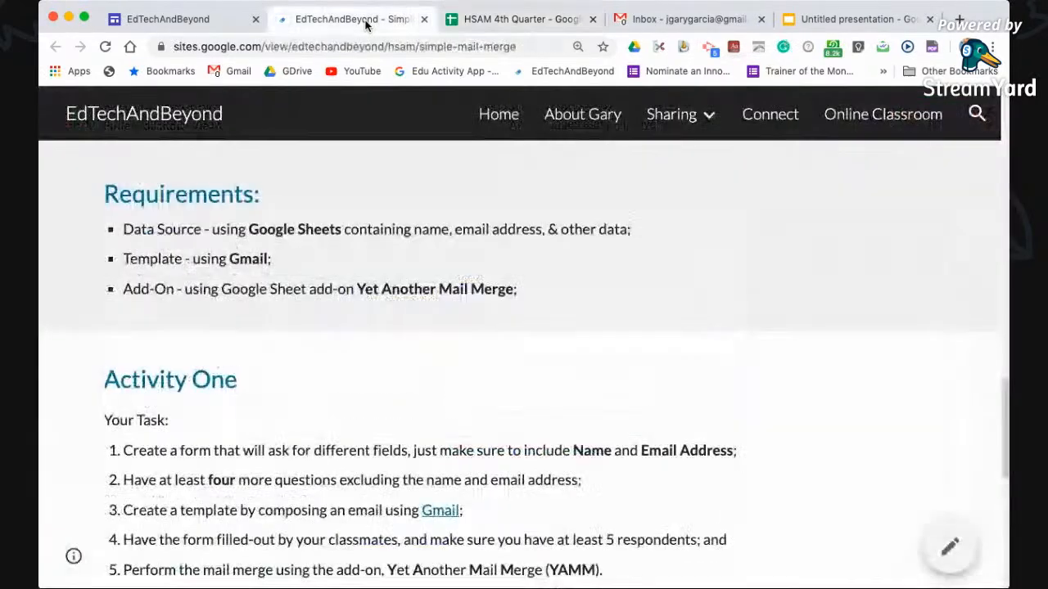
left_click(352, 18)
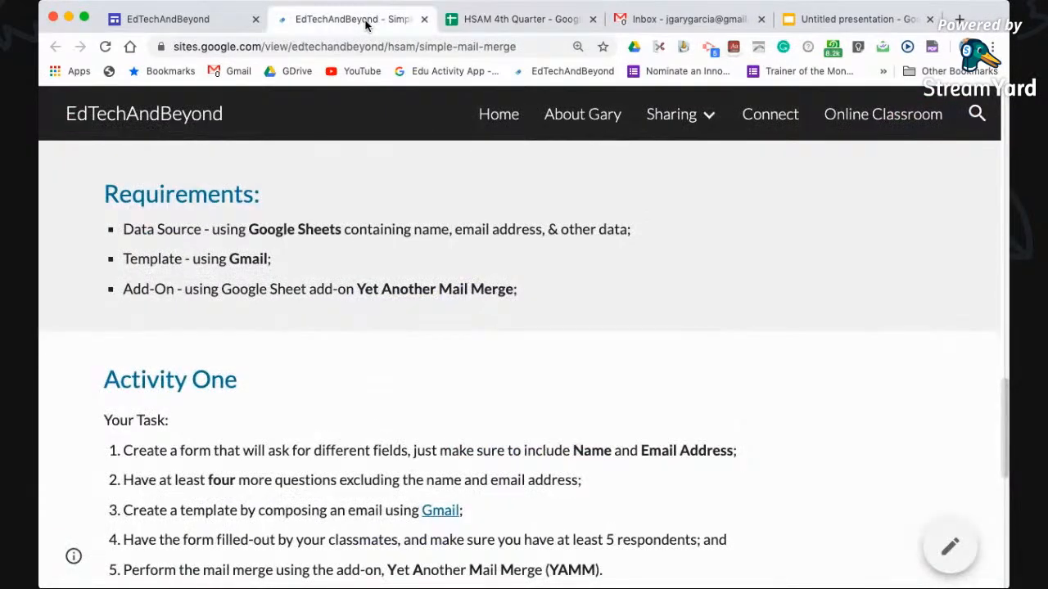
scroll(237, 240, "up", 15)
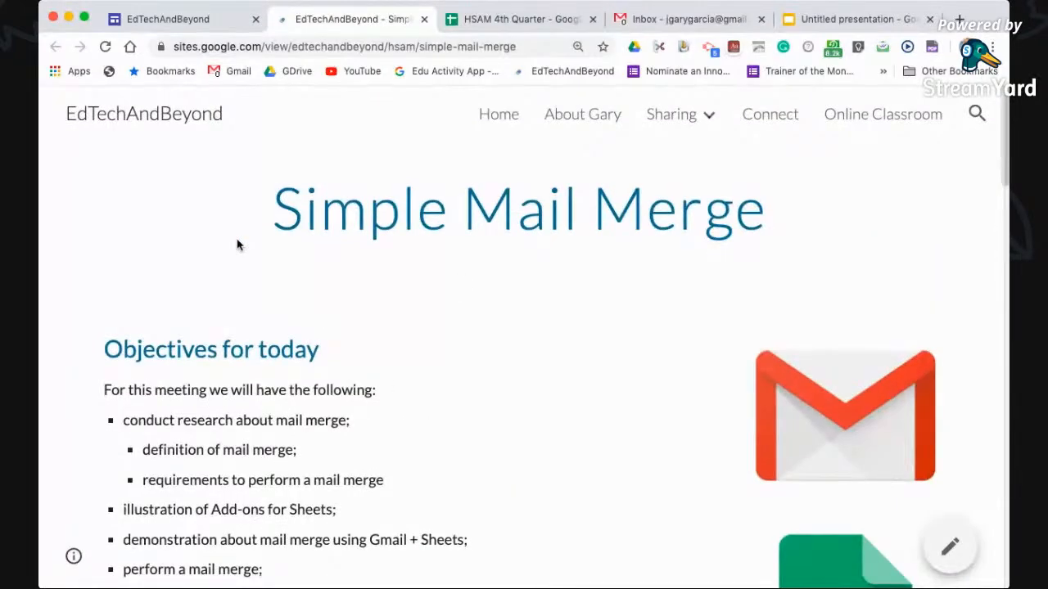
scroll(236, 244, "down", 10)
scroll(237, 242, "down", 1)
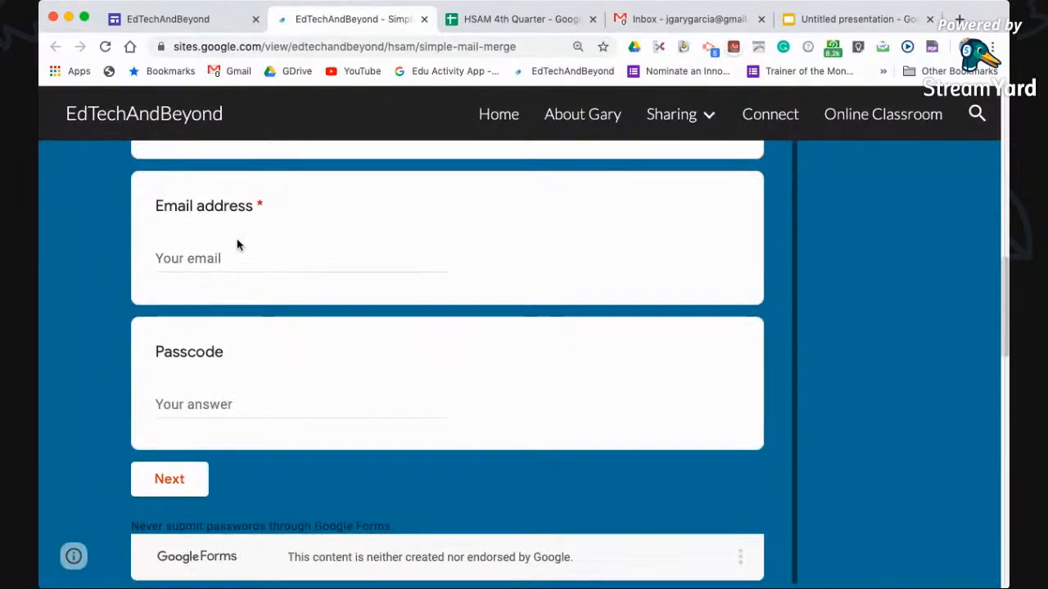
scroll(93, 367, "down", 5)
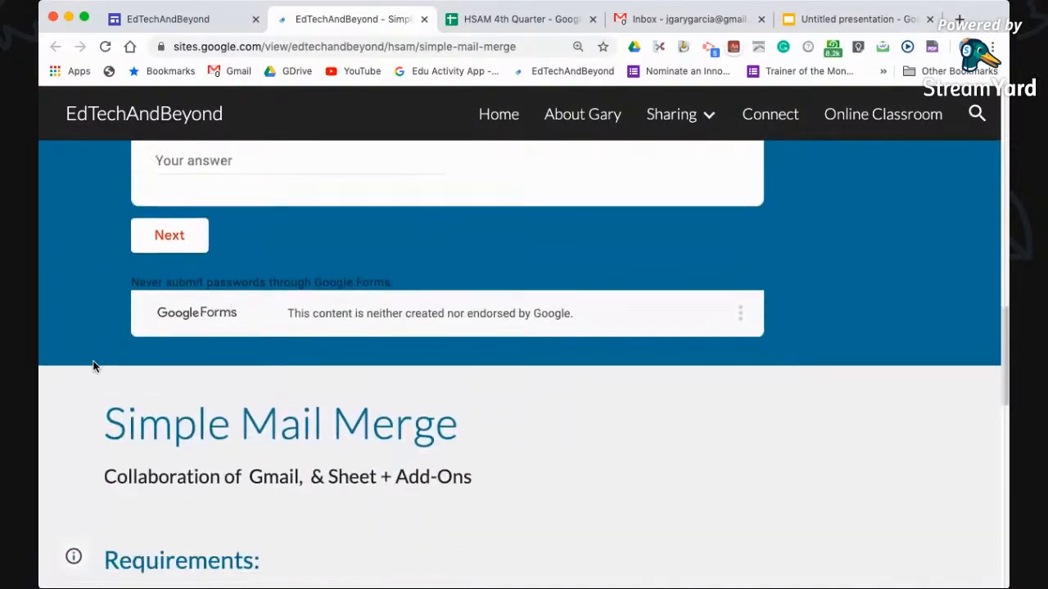
scroll(92, 366, "up", 2)
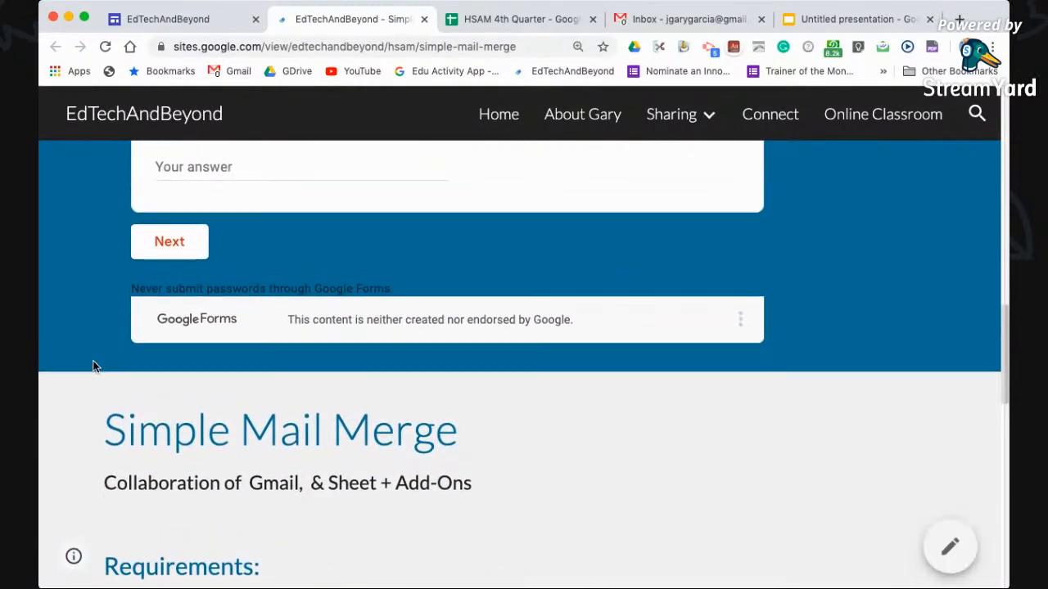
scroll(93, 366, "down", 2)
scroll(93, 367, "up", 5)
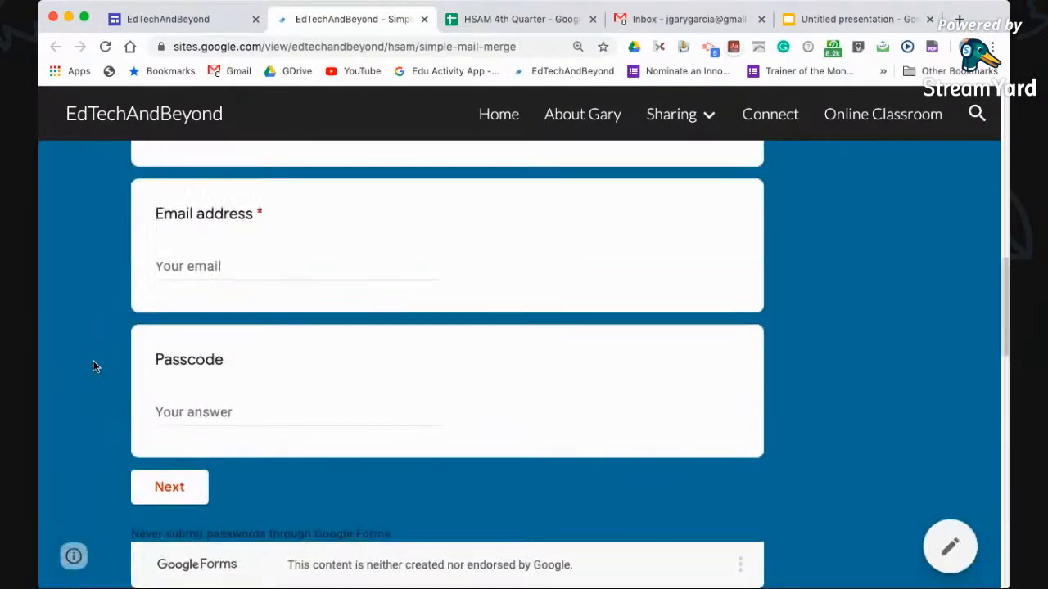
scroll(92, 367, "down", 12)
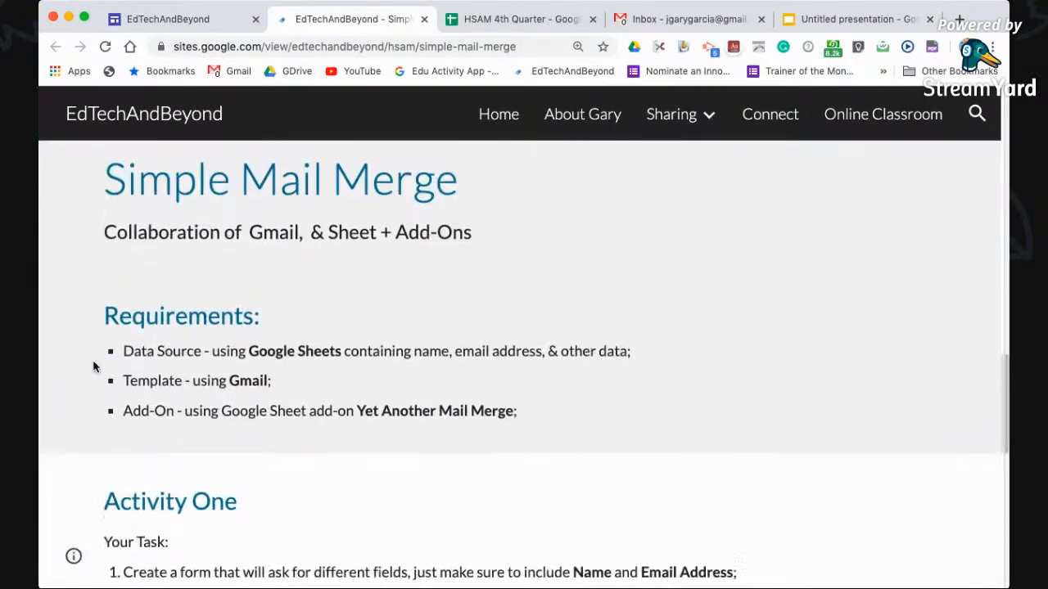
scroll(172, 340, "down", 5)
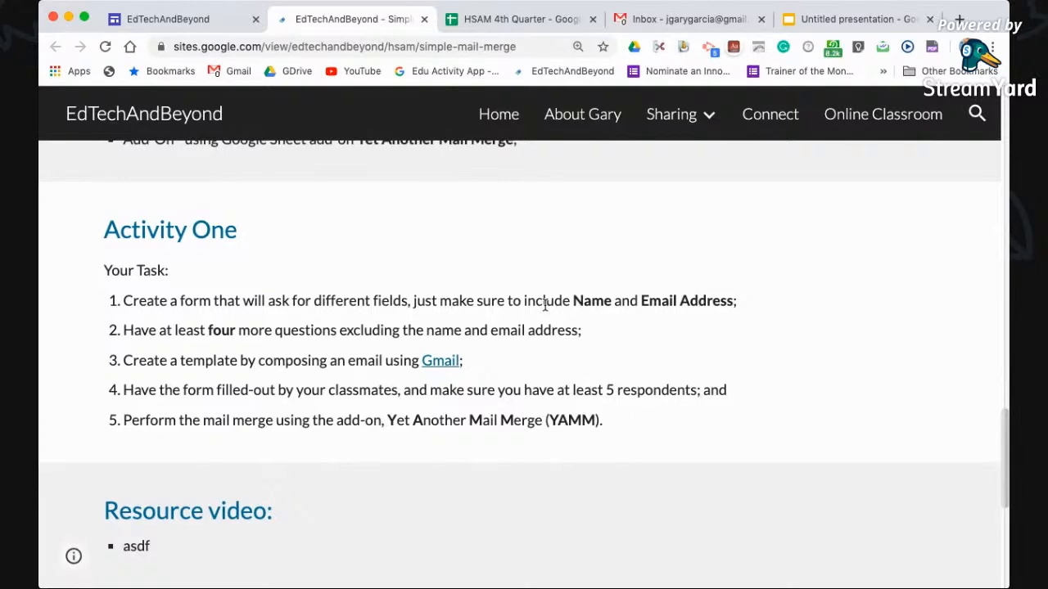
scroll(741, 183, "up", 1)
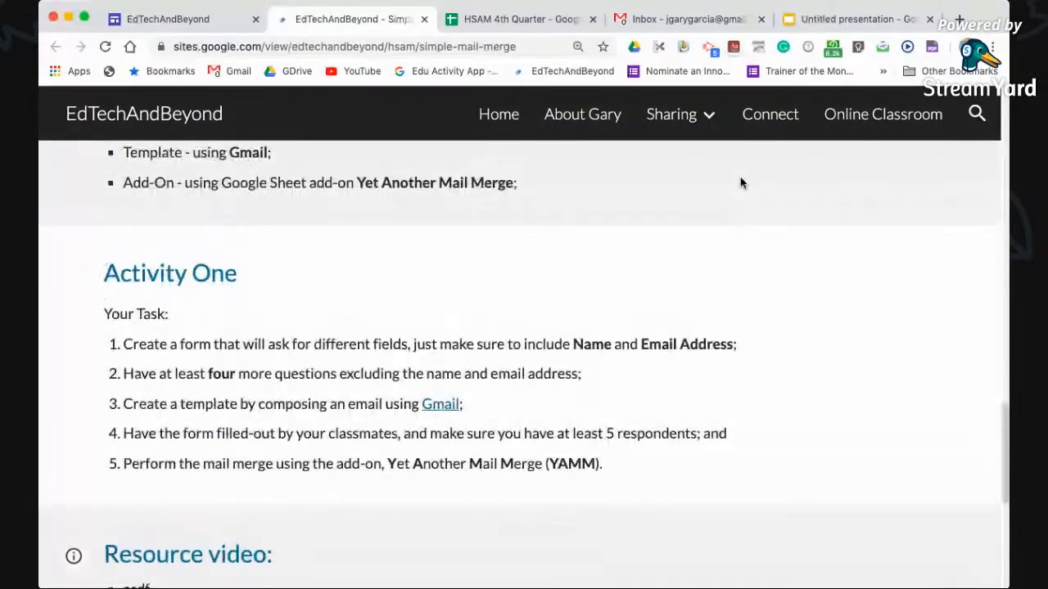
scroll(741, 183, "up", 5)
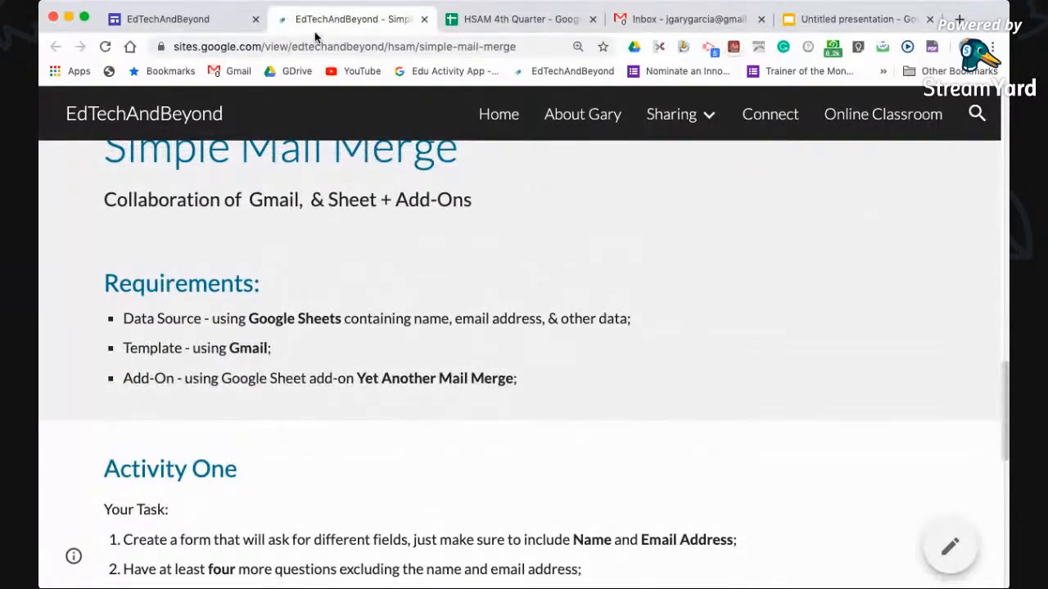
Close the lesson page, acknowledge the 47-emails-sent notice, and follow cell H13's Thrifty Vetements form link
left_click(425, 20)
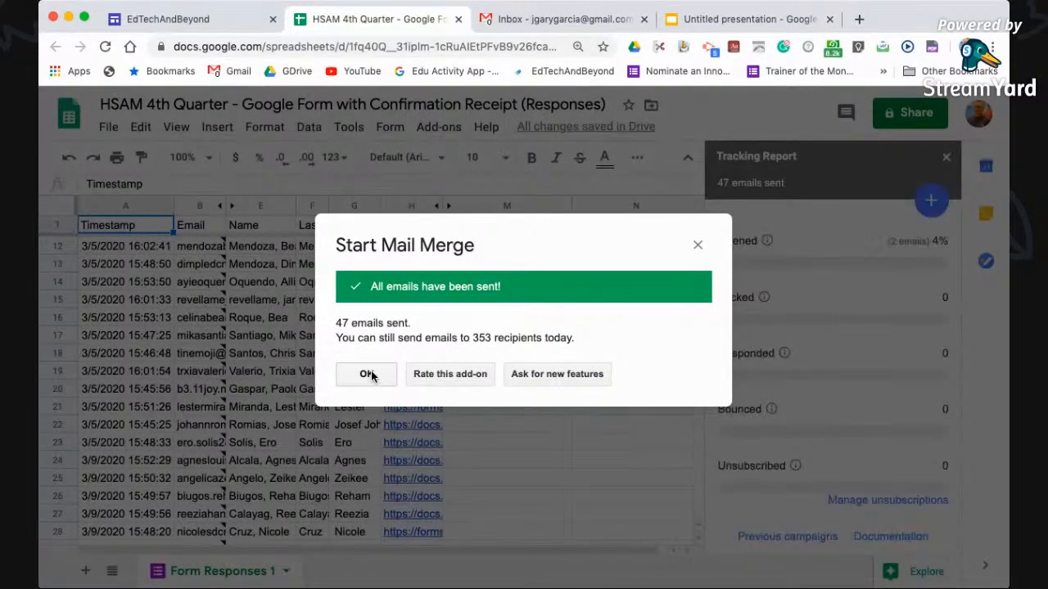
left_click(368, 374)
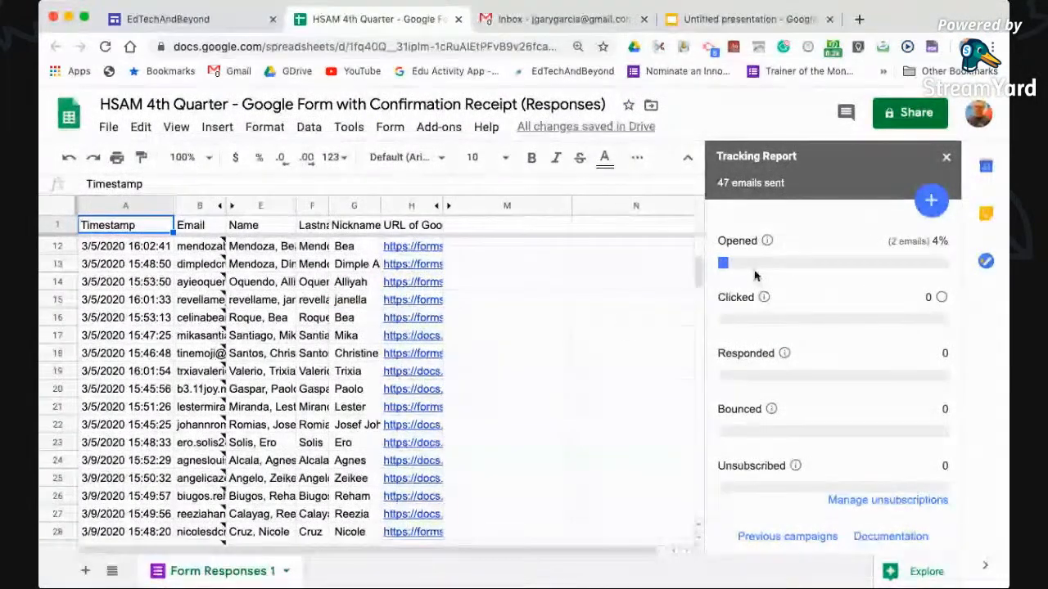
left_click(414, 267)
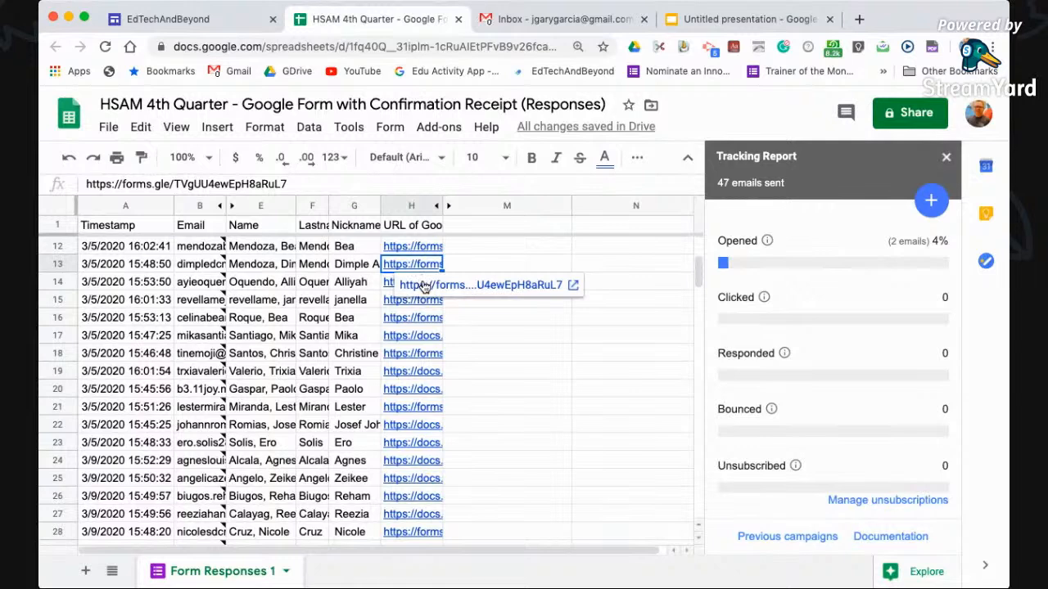
left_click(423, 285)
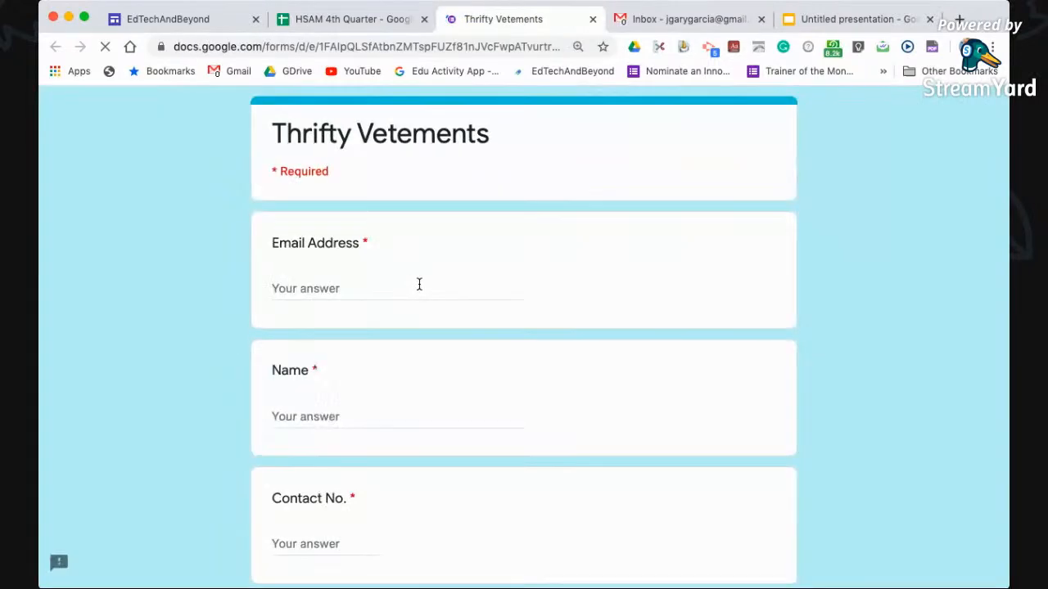
Type the respondent's email address into the Email Address question and check the entry
left_click(316, 286)
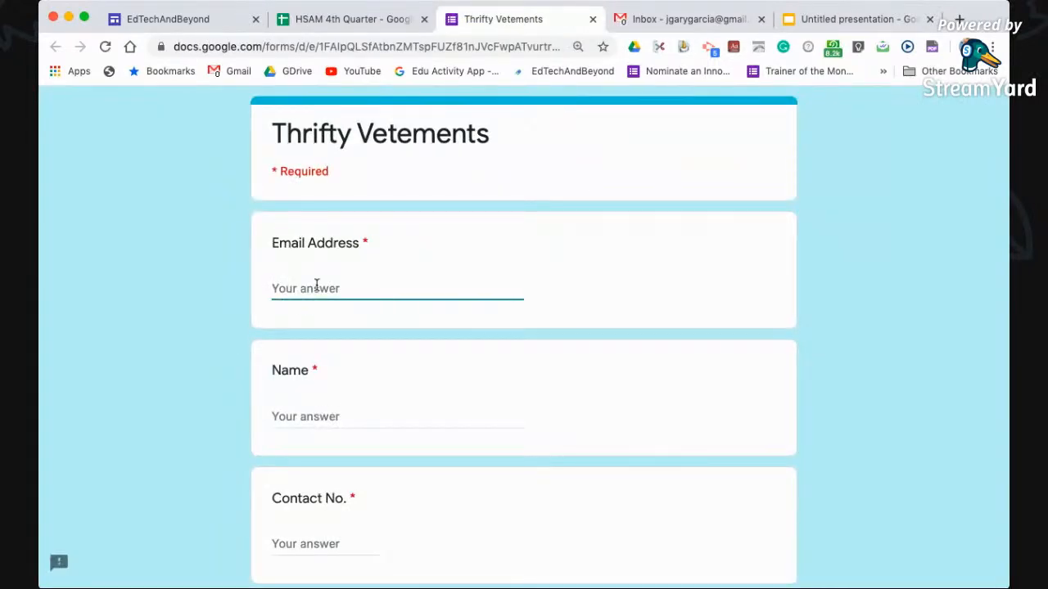
key("Tab")
scroll(296, 268, "up", 5)
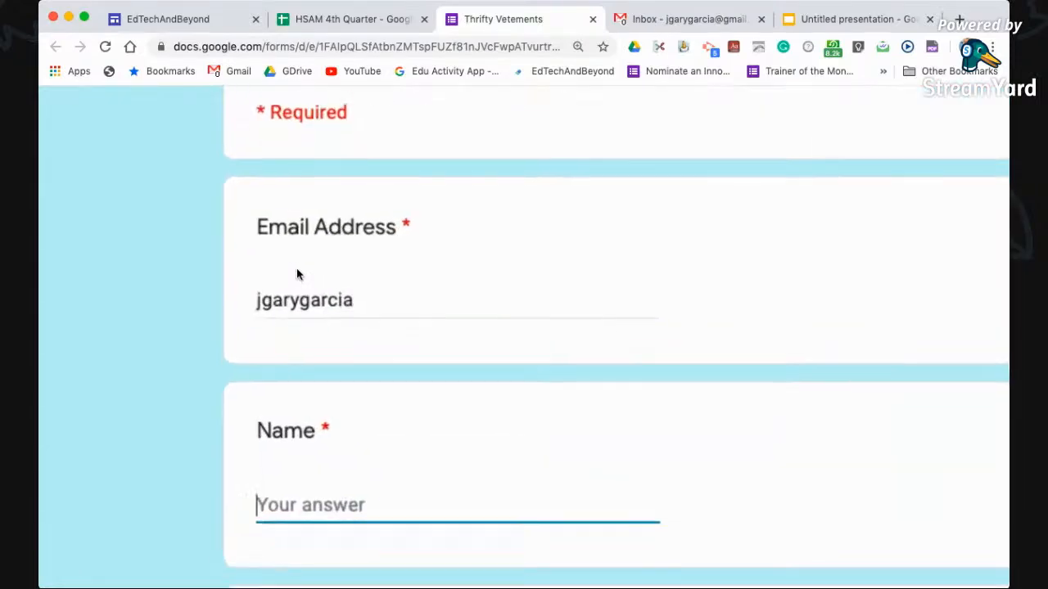
scroll(297, 268, "down", 5)
left_click(341, 288)
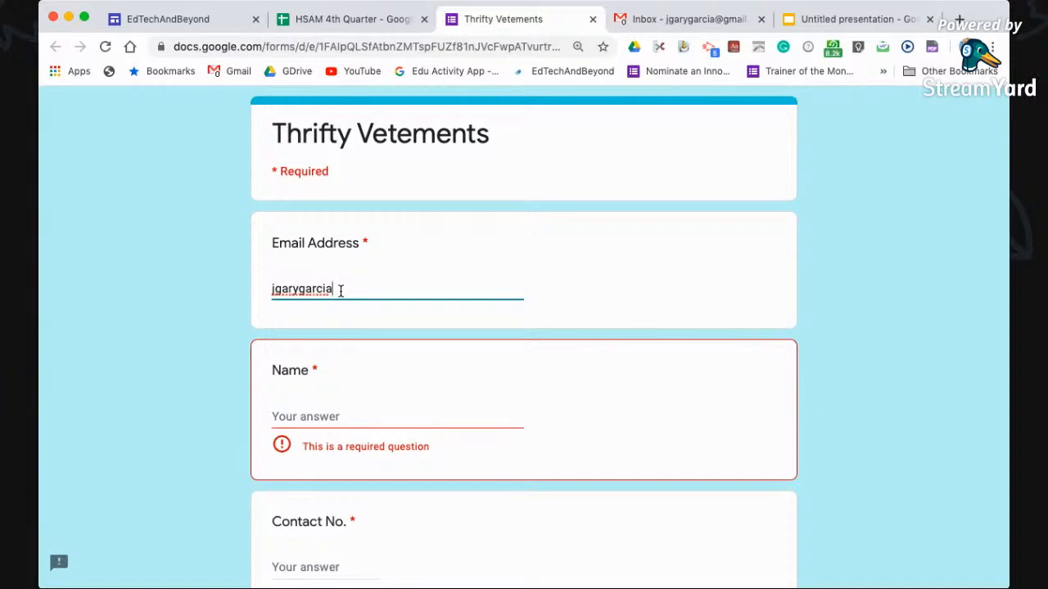
scroll(340, 290, "up", 5)
double_click(314, 282)
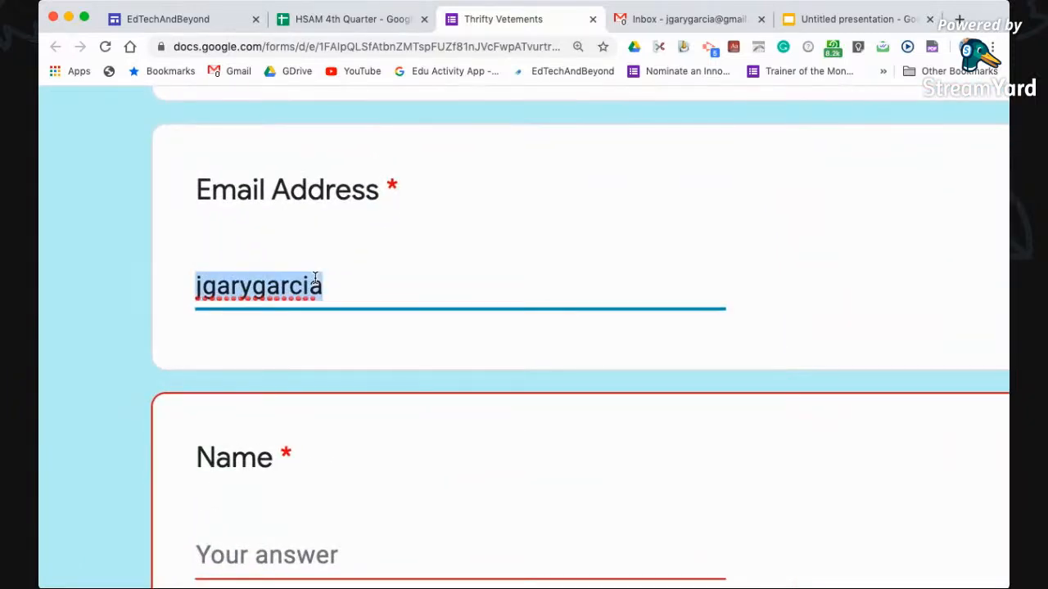
scroll(315, 278, "down", 5)
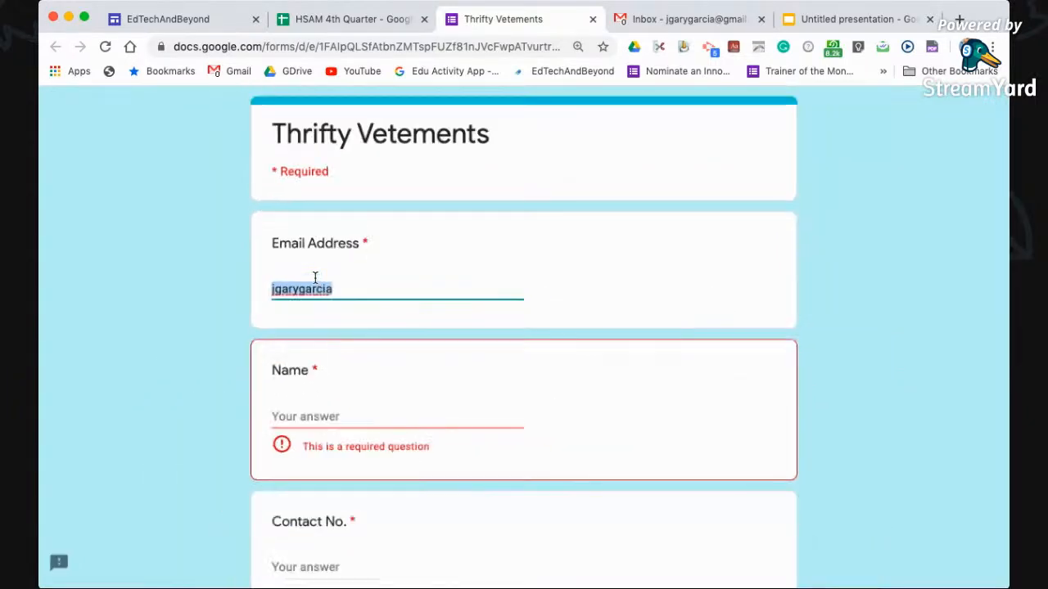
key("Right")
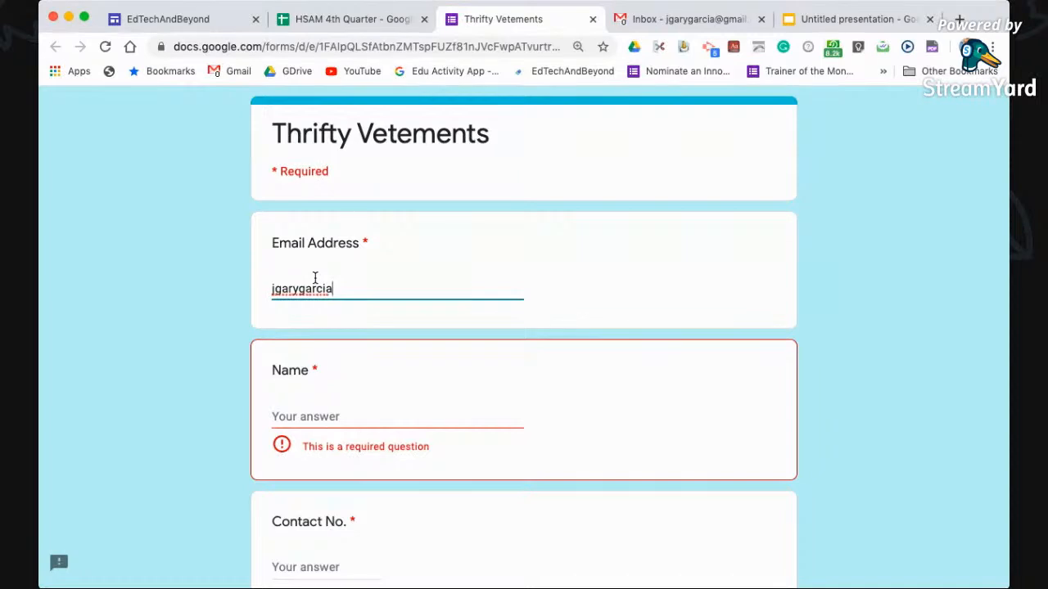
Submit the form with Name left blank, triggering its required-question error
scroll(341, 281, "up", 5)
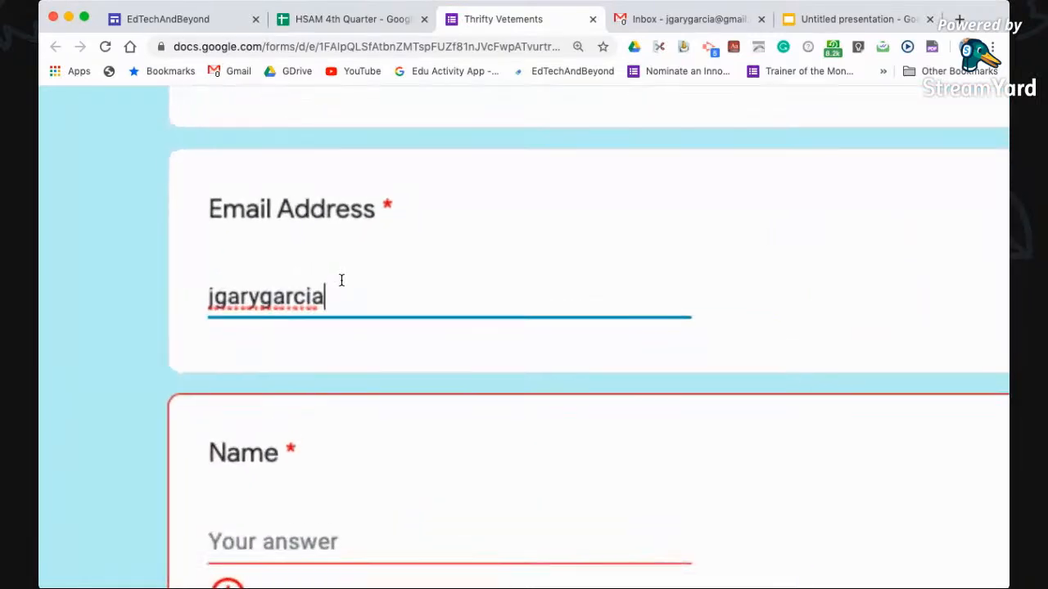
double_click(266, 300)
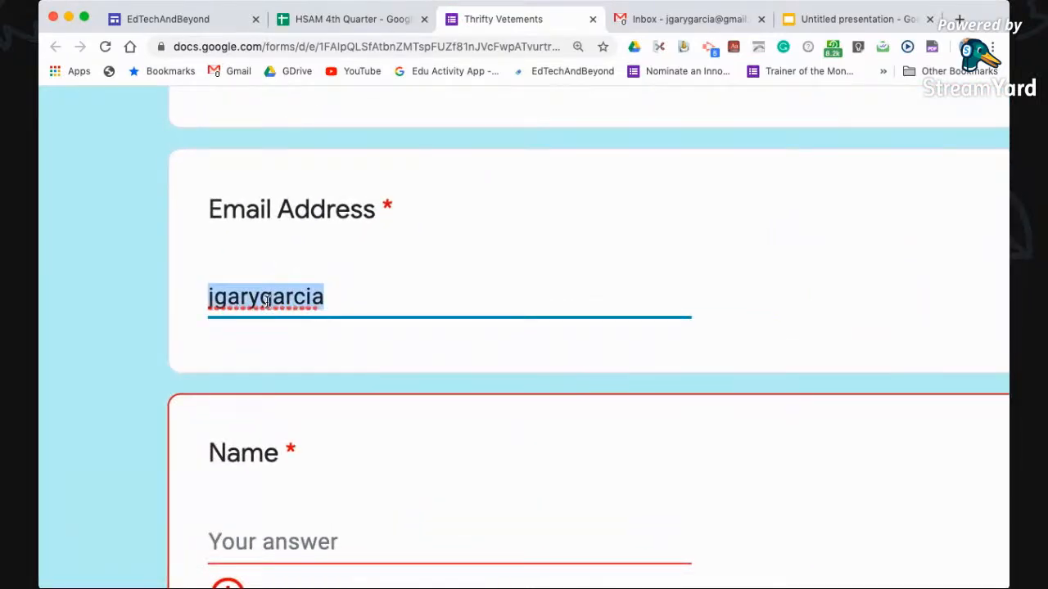
left_click(304, 345)
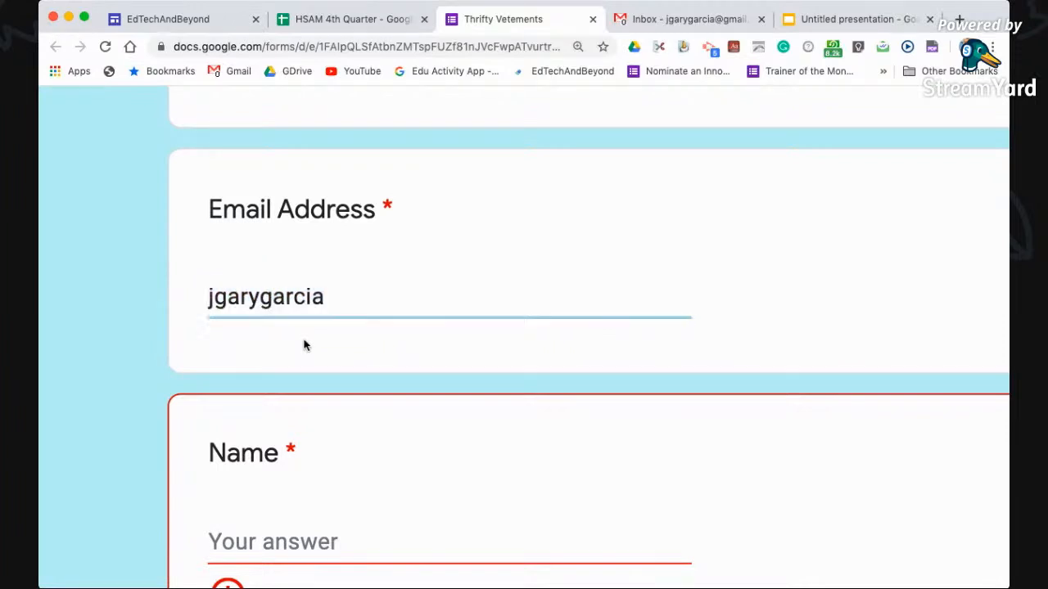
scroll(303, 344, "down", 10)
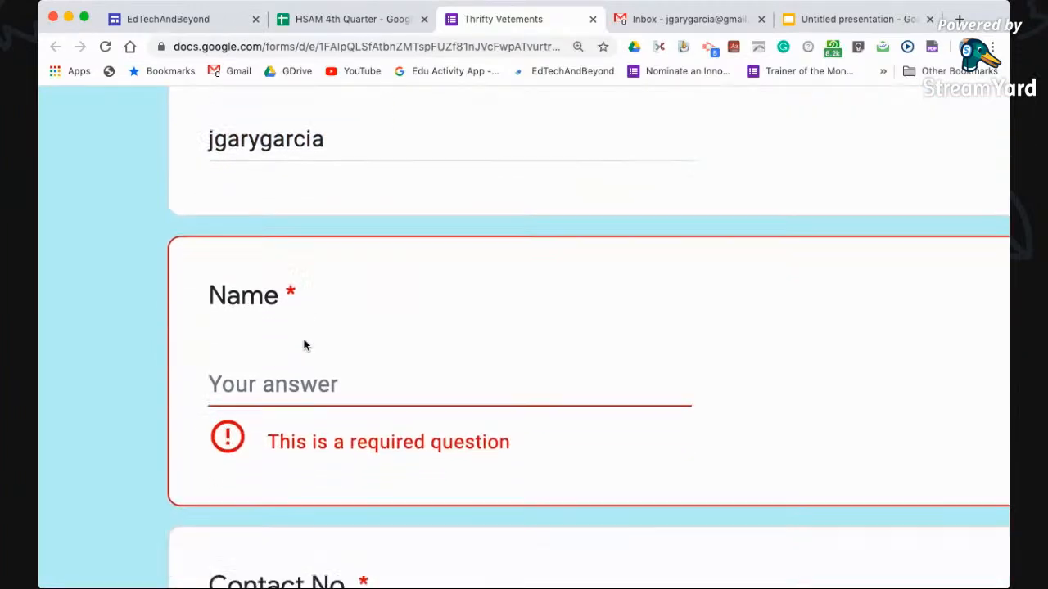
scroll(304, 345, "down", 15)
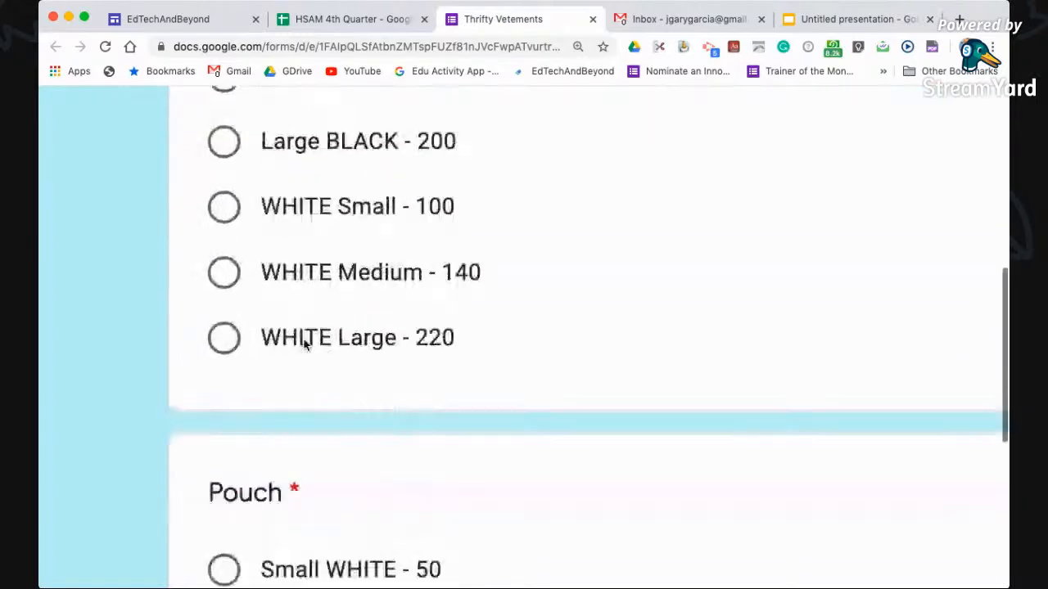
scroll(304, 344, "down", 3)
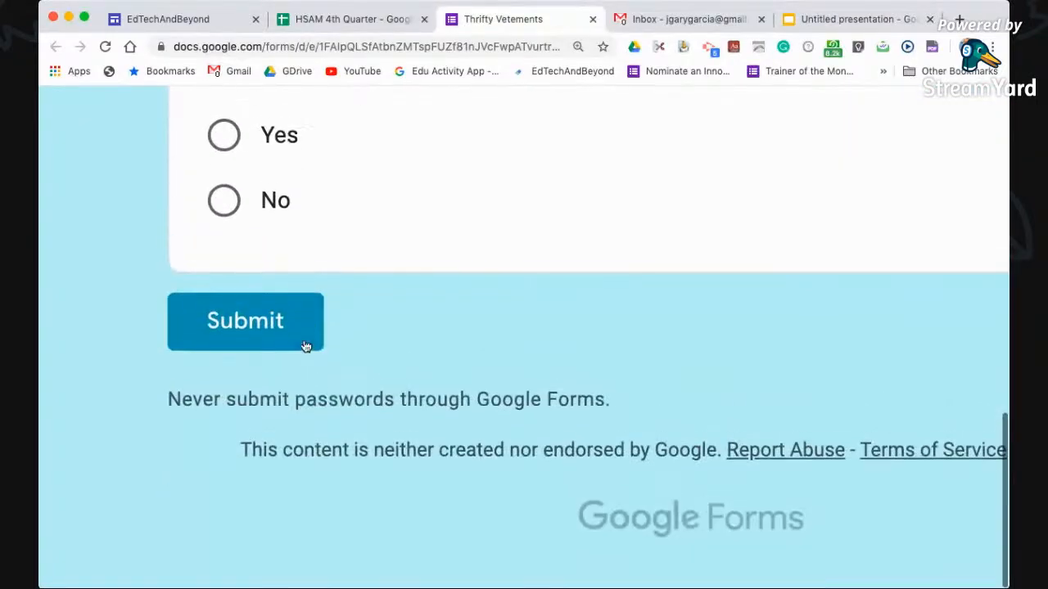
left_click(303, 344)
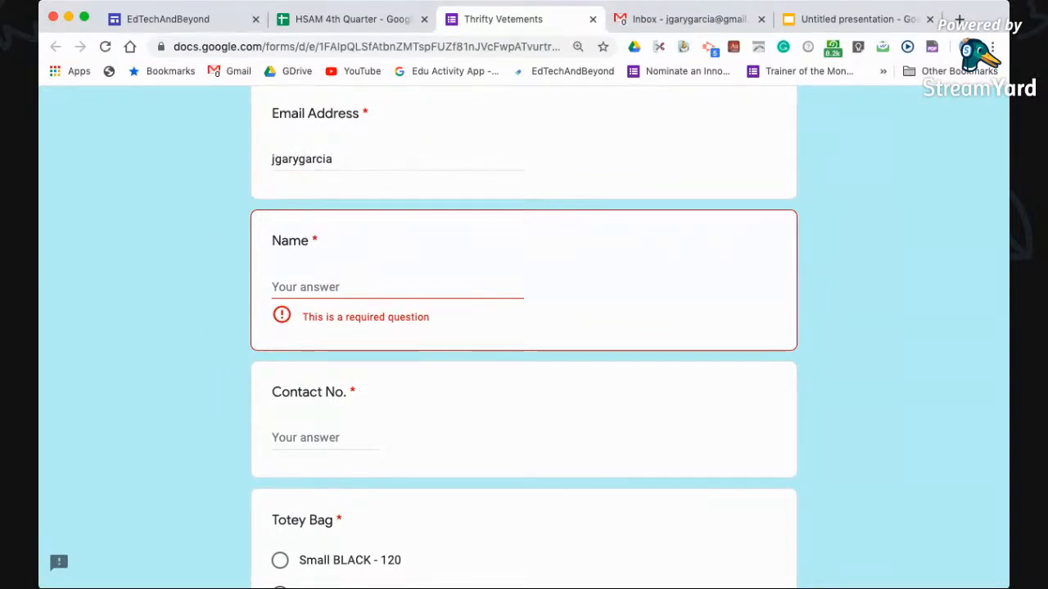
key("super+Tab")
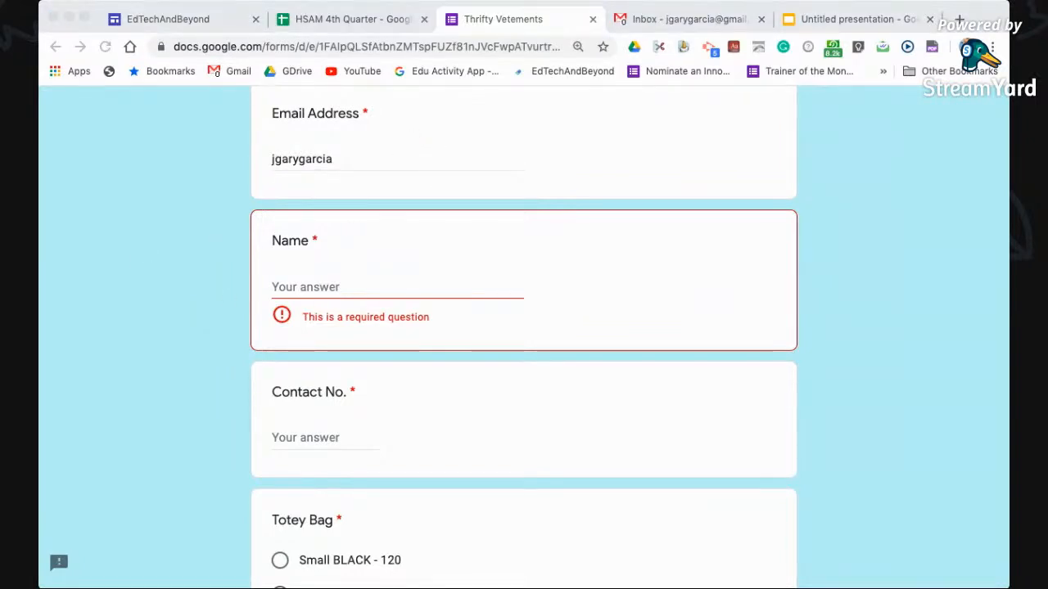